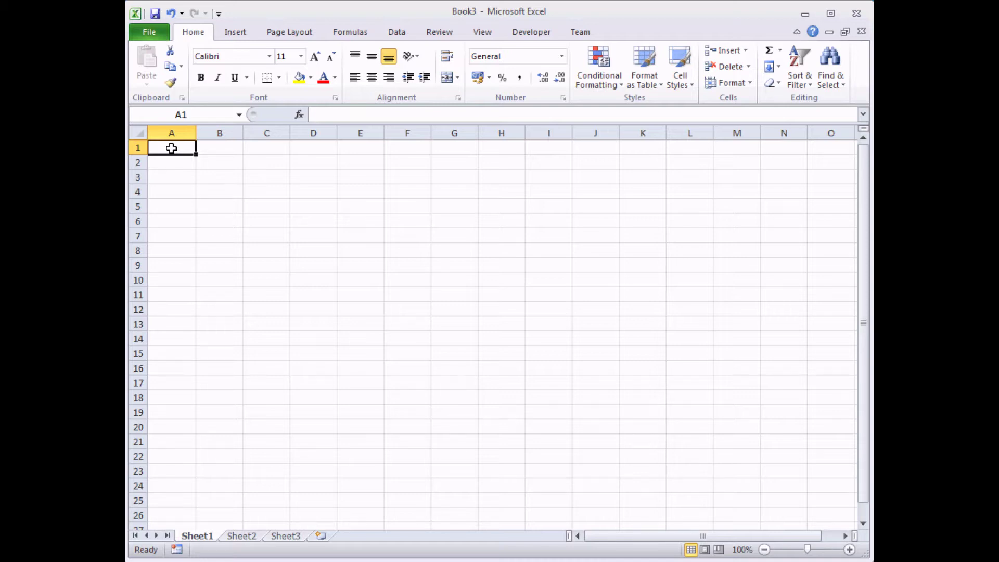
Type 'Some text' into cell A1 of the blank Book3 workbook.
type("Some text")
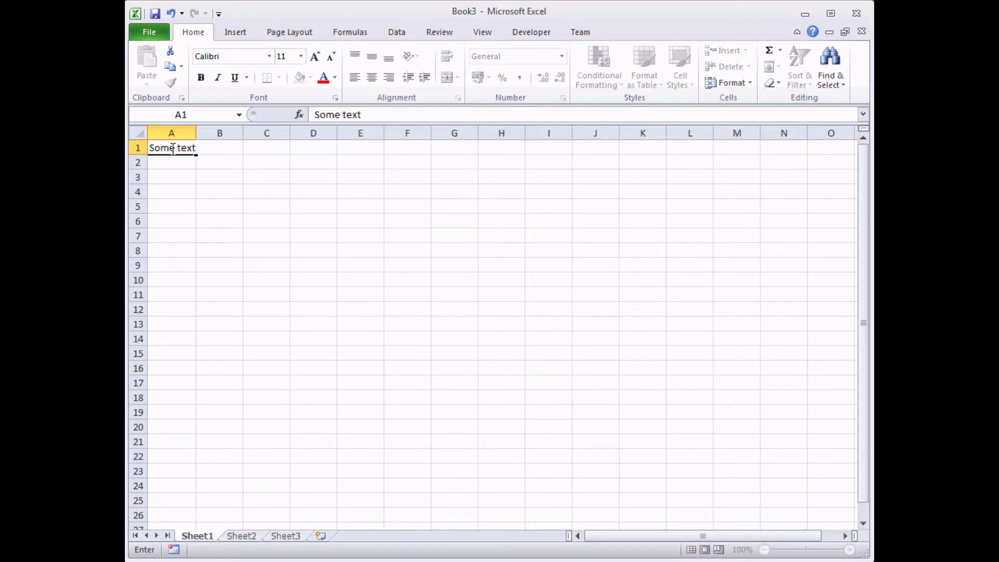
Commit the 'Some text' entry and reselect cell A1.
key("Tab")
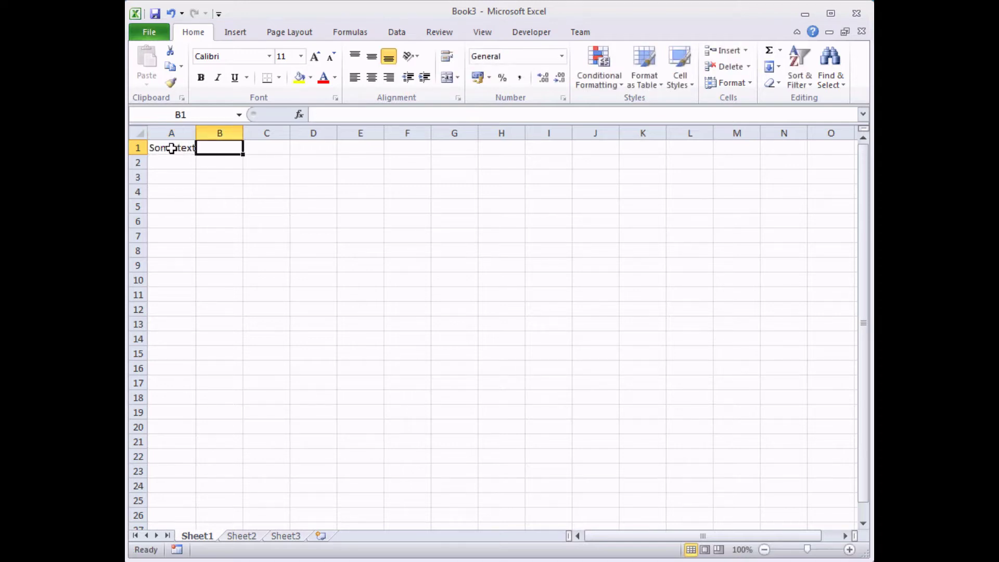
left_click(172, 148)
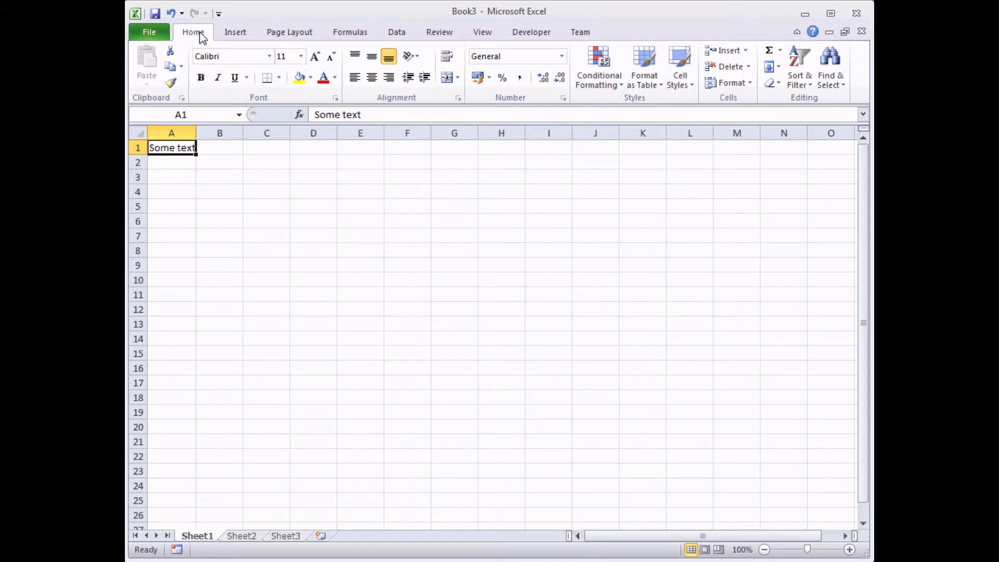
left_click(691, 87)
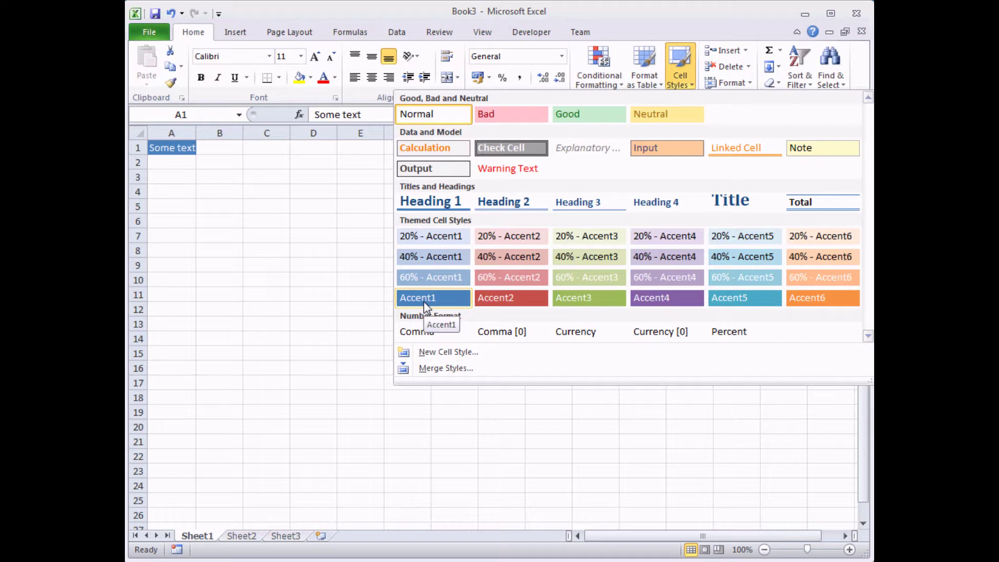
Apply the Heading 1 style to A1, then switch to the Choc shop model workbook.
left_click(432, 202)
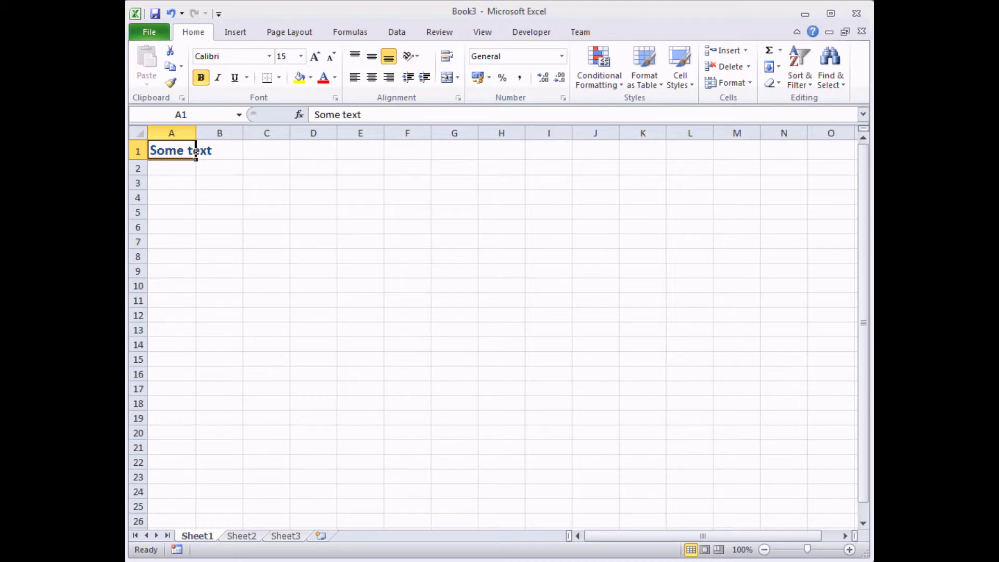
left_click(147, 544)
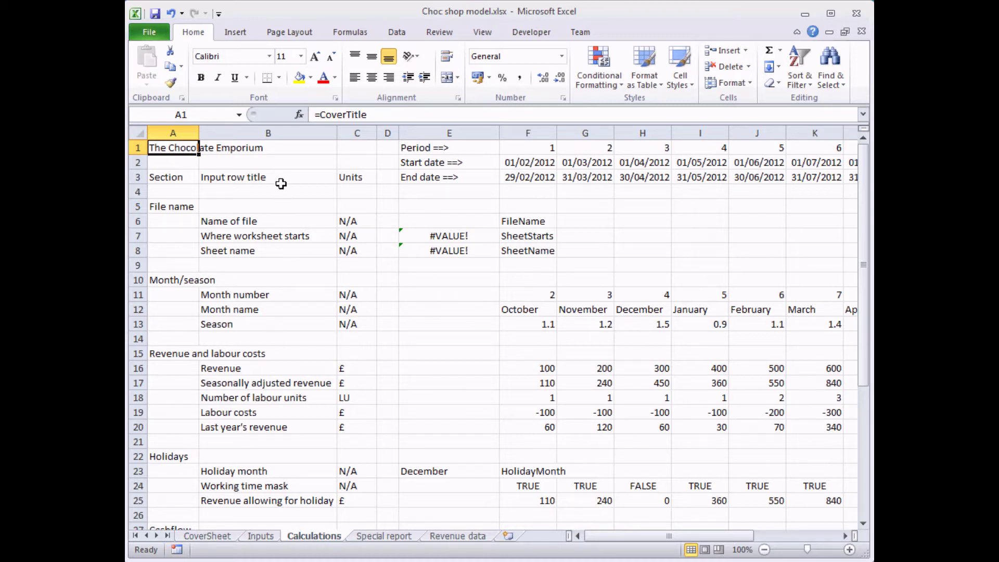
Apply the Heading 2 cell style to row 1 of the Choc shop model.
left_click(136, 148)
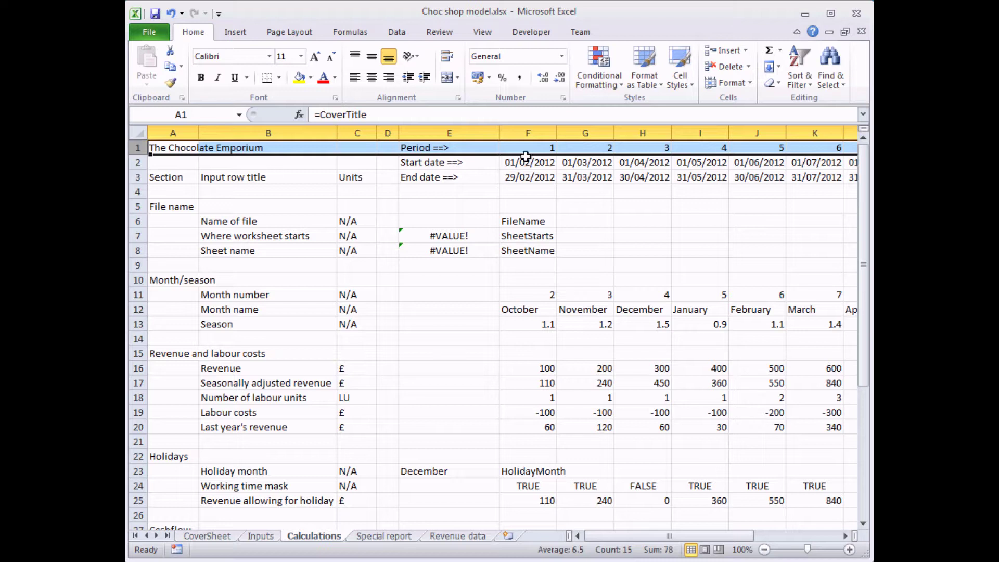
left_click(681, 87)
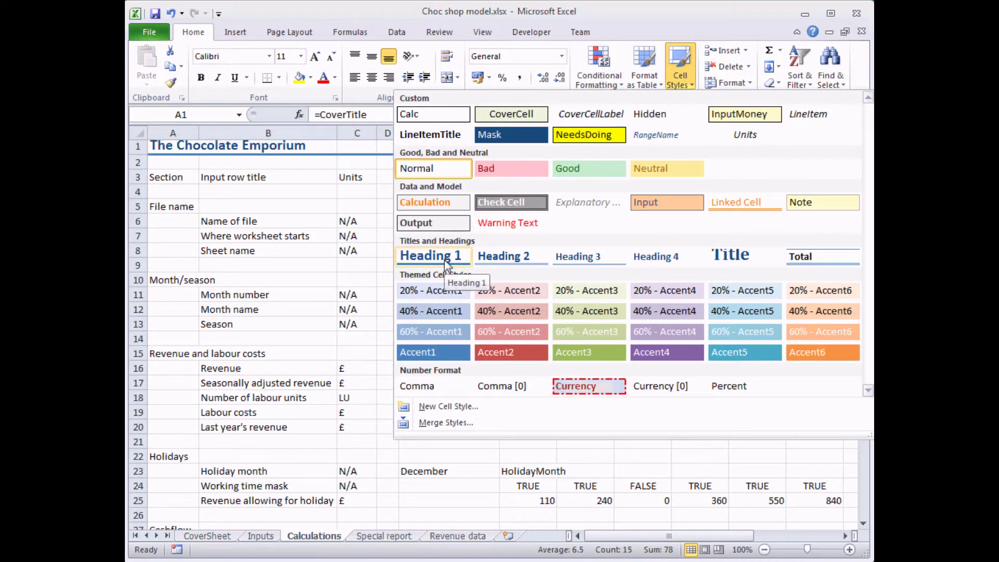
left_click(504, 256)
left_click(318, 164)
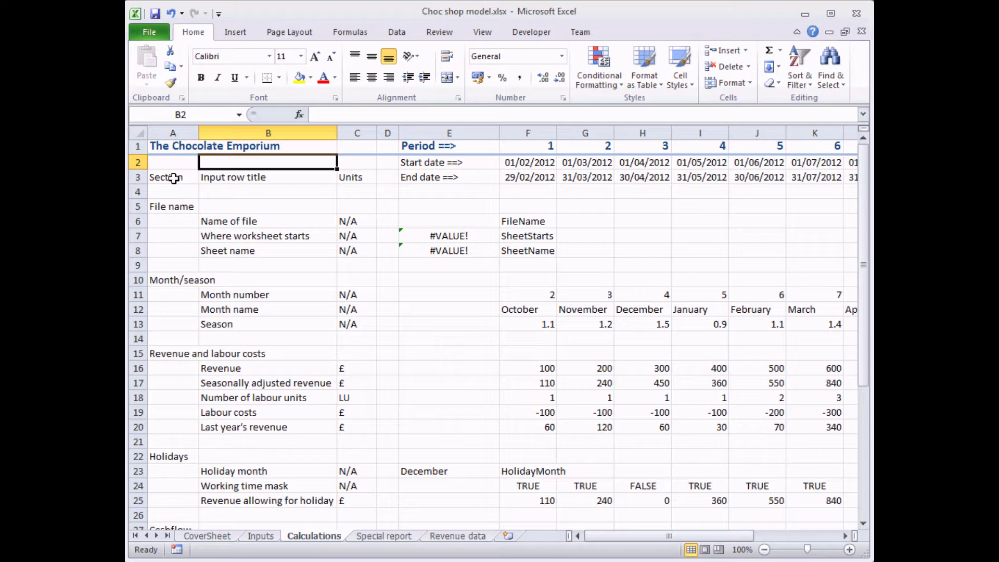
Style column A with Accent1 and B3:B26 with 60% - Accent1.
left_click_drag(173, 178, 169, 523)
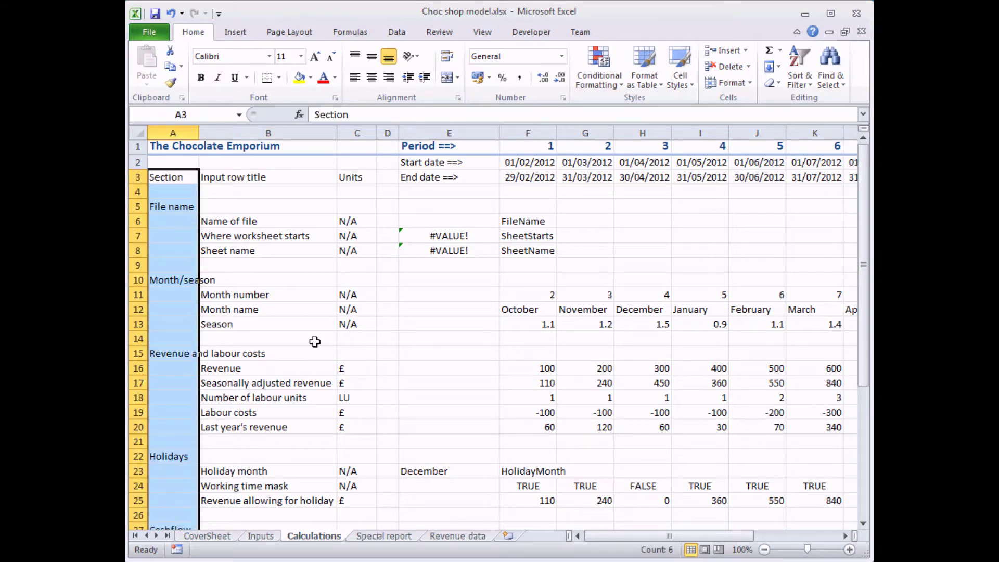
left_click(689, 86)
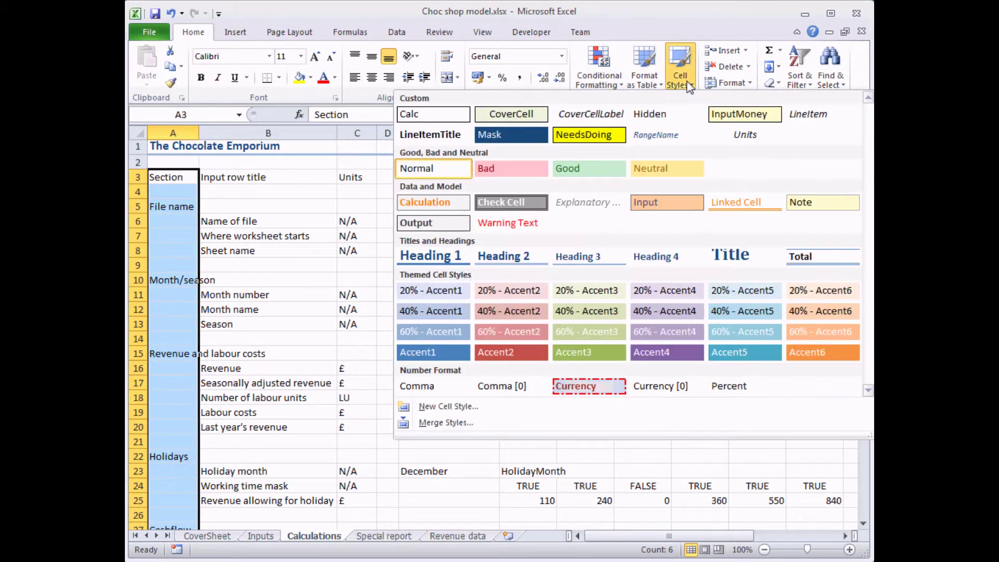
left_click(434, 354)
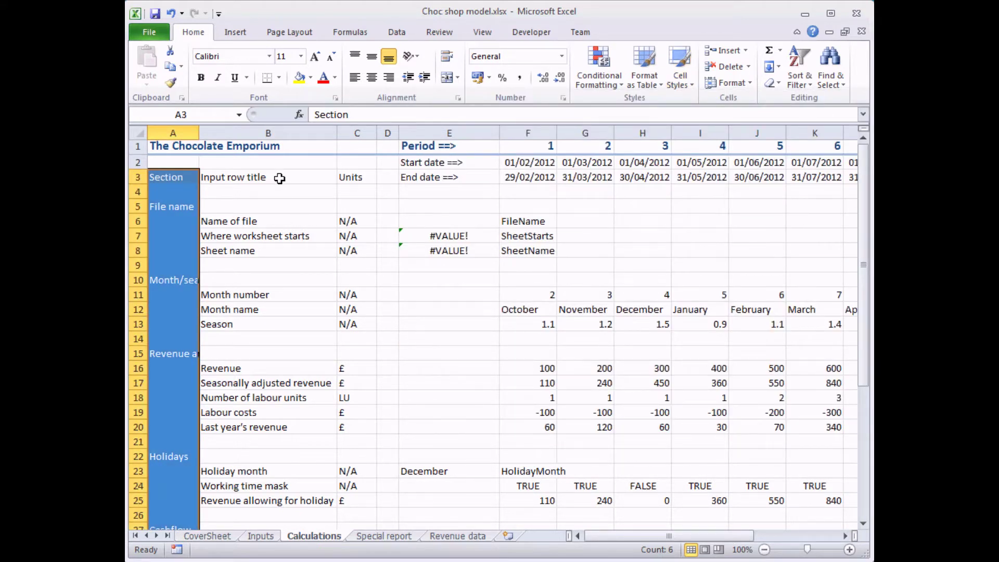
left_click_drag(280, 177, 264, 522)
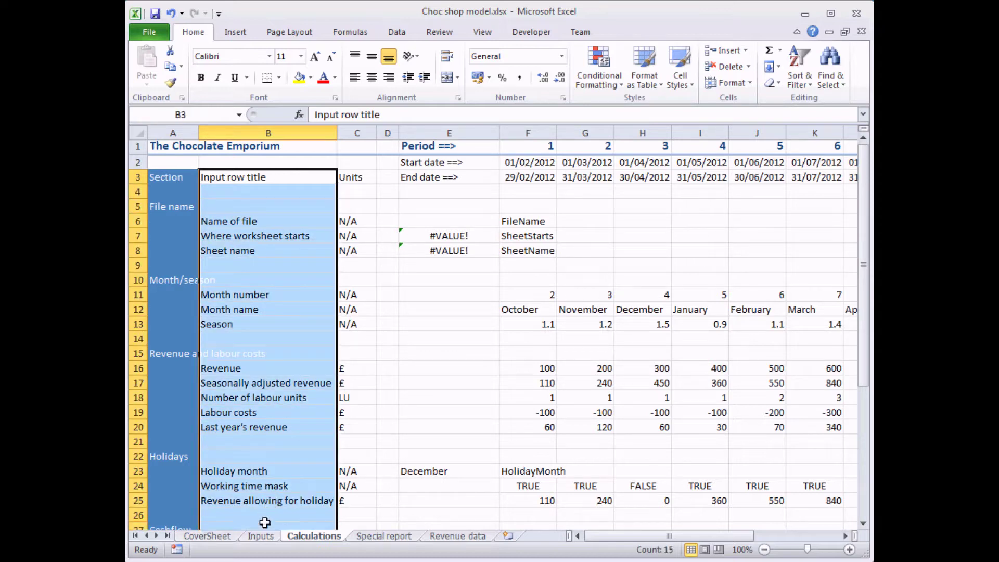
left_click(680, 70)
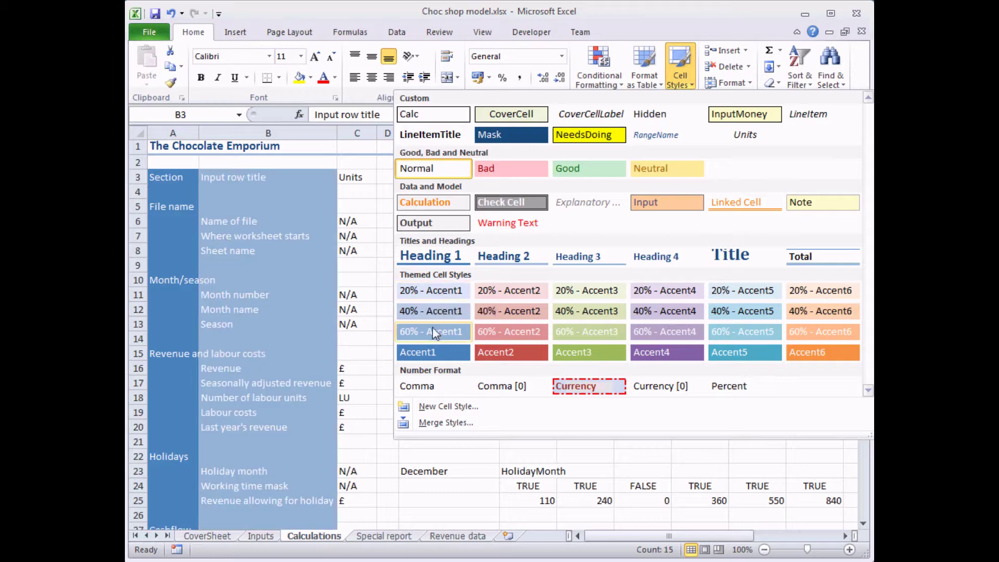
left_click(433, 331)
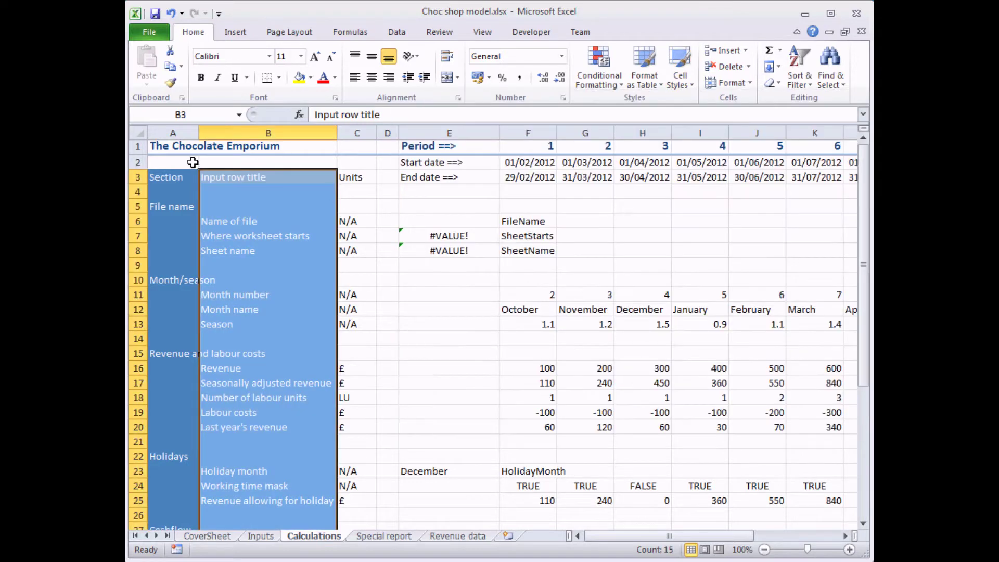
left_click(193, 146)
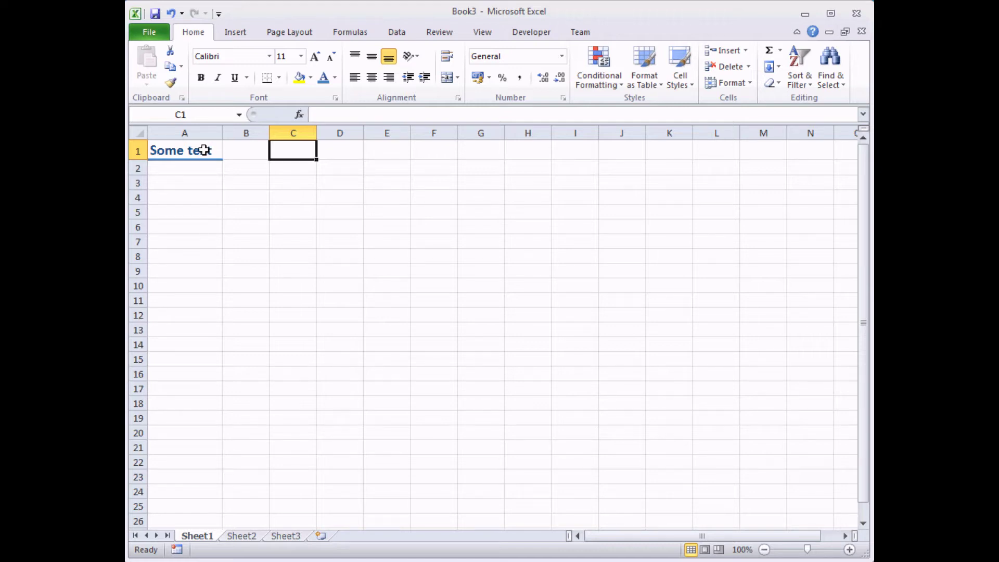
Reset cell A1 to the plain Normal style at 11 pt Calibri.
left_click(204, 149)
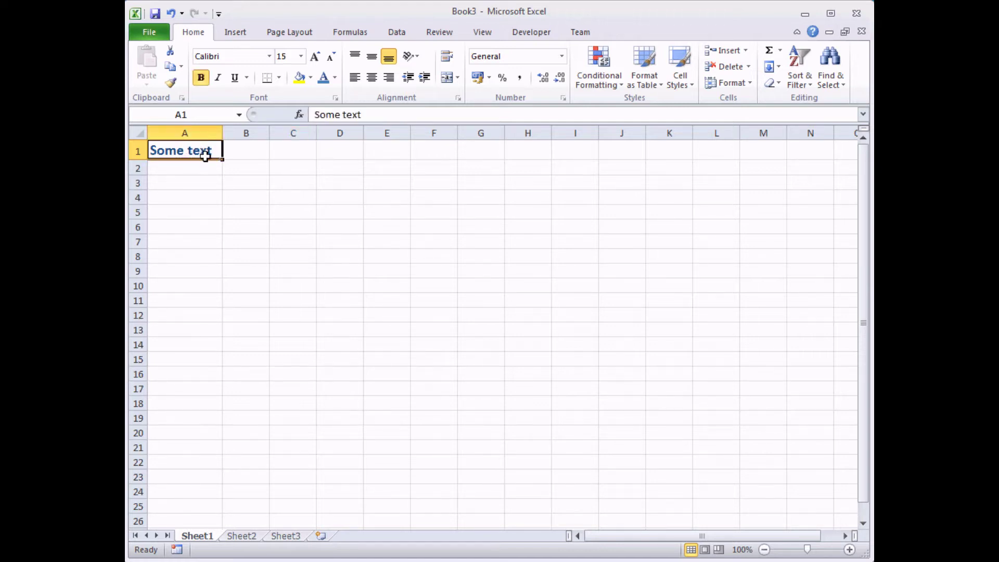
left_click(694, 88)
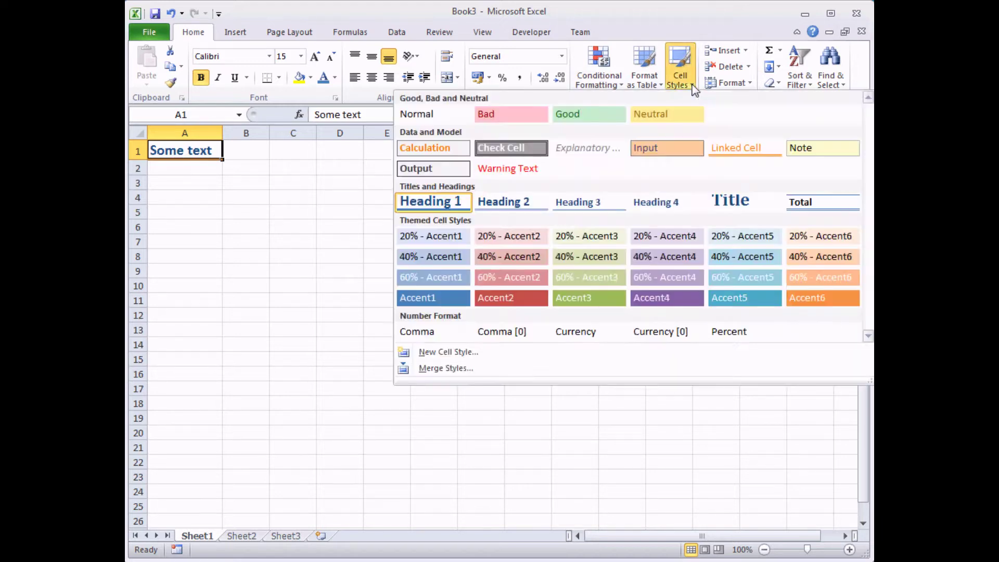
left_click(445, 120)
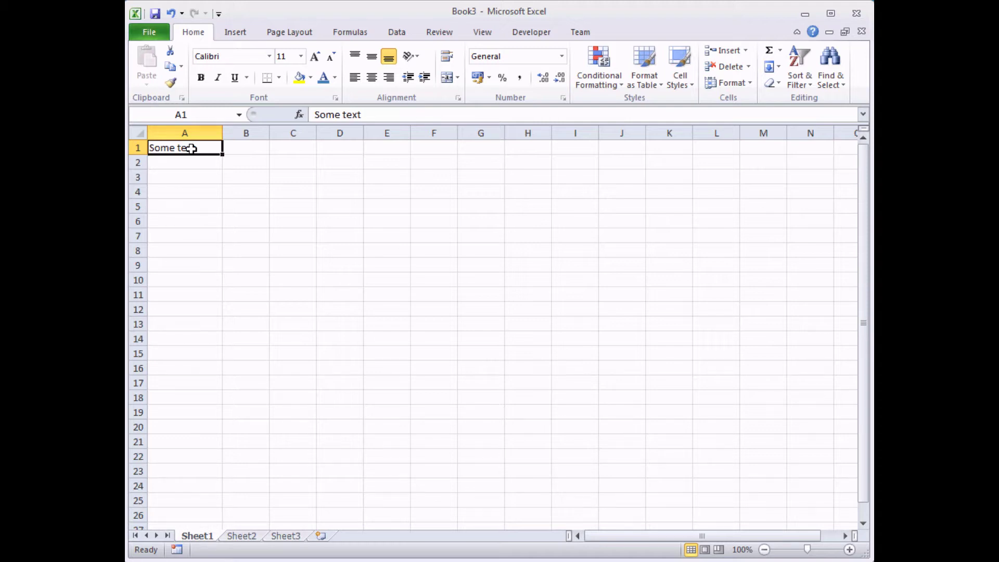
left_click(335, 78)
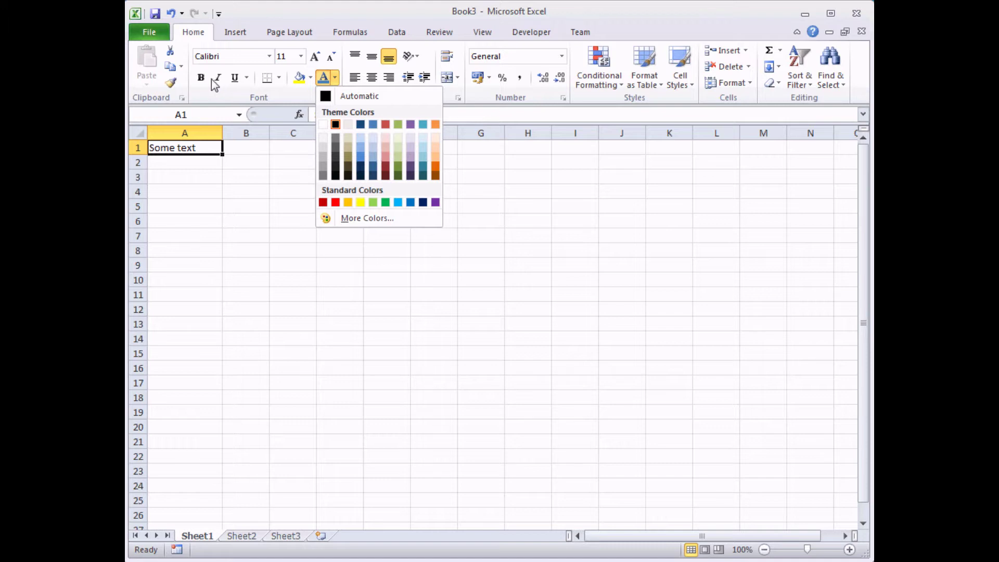
In Format Cells for A1, set the font colour to blue.
left_click(335, 78)
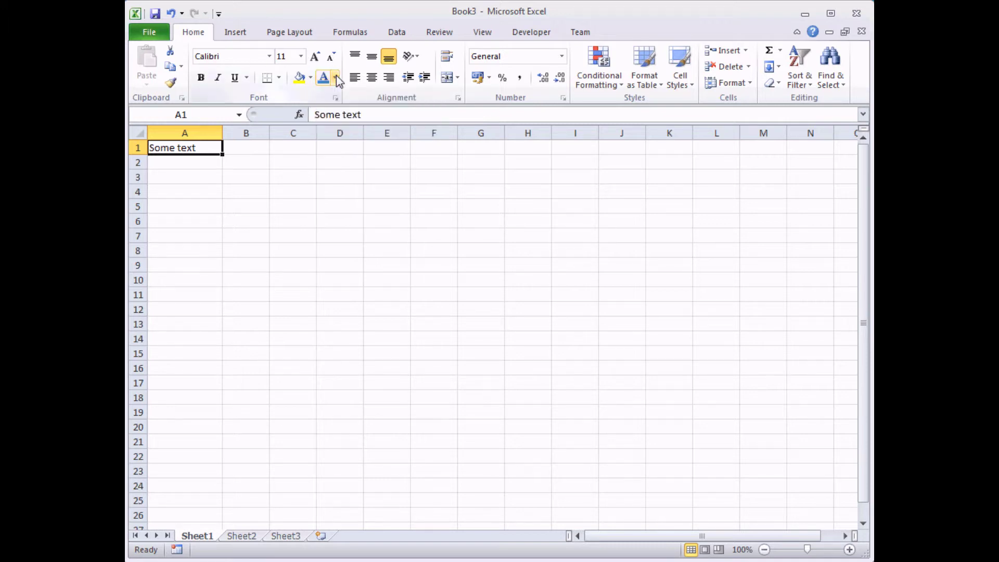
right_click(207, 150)
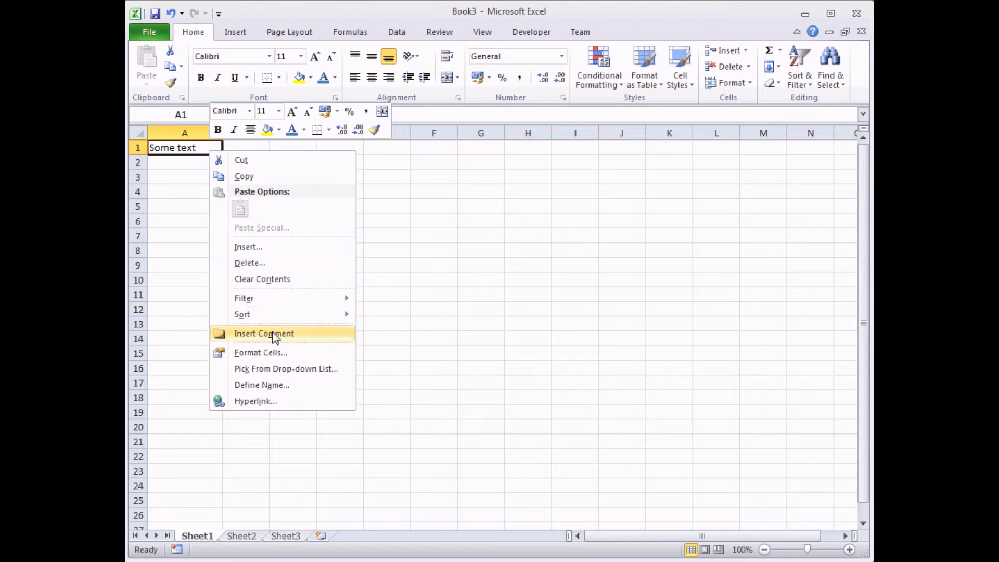
left_click(293, 359)
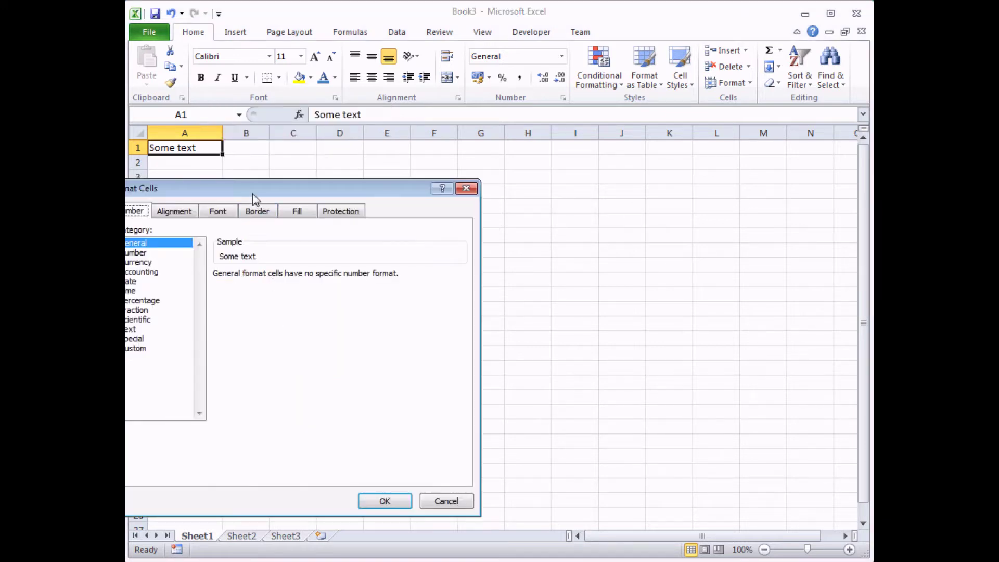
left_click_drag(252, 194, 379, 164)
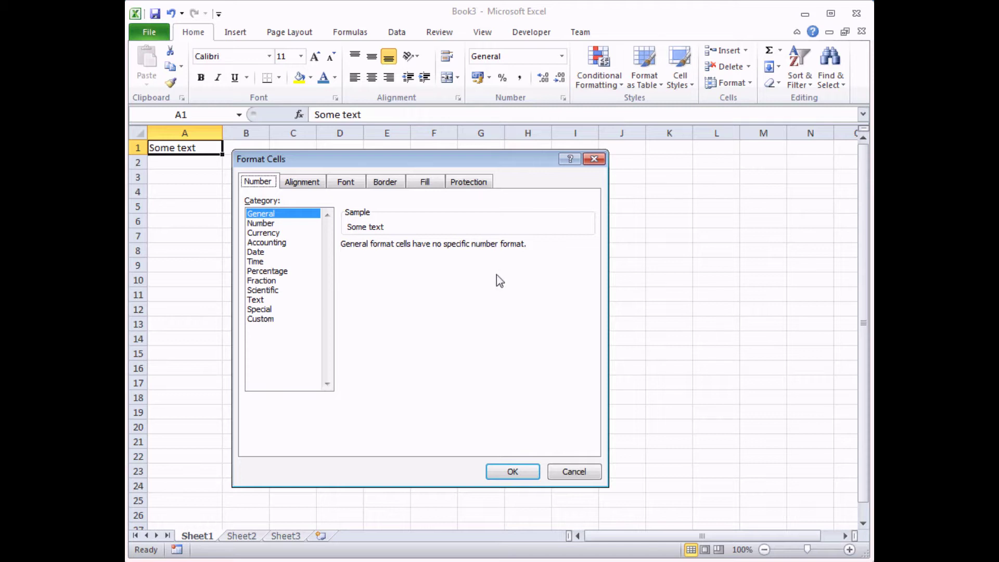
left_click(303, 183)
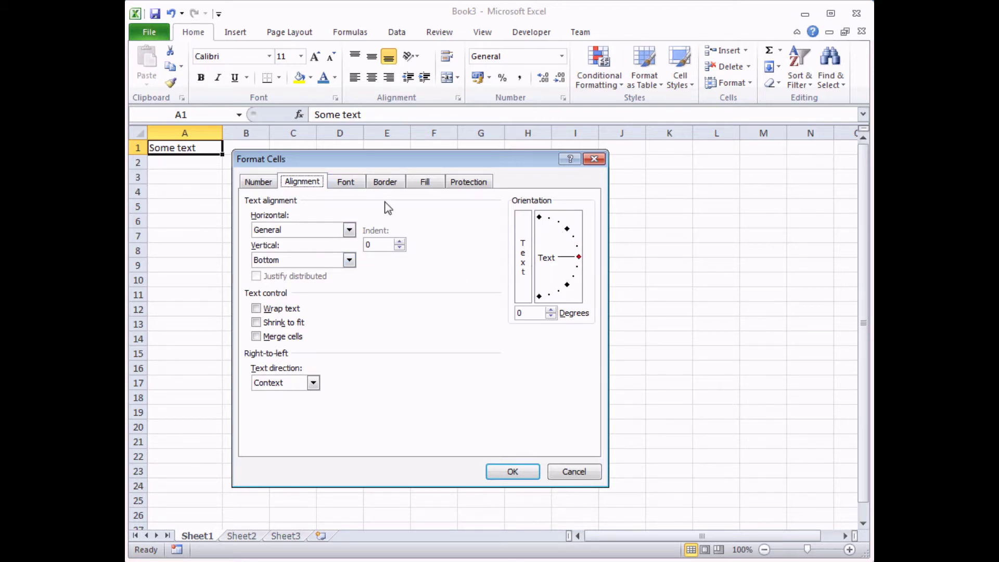
left_click(343, 185)
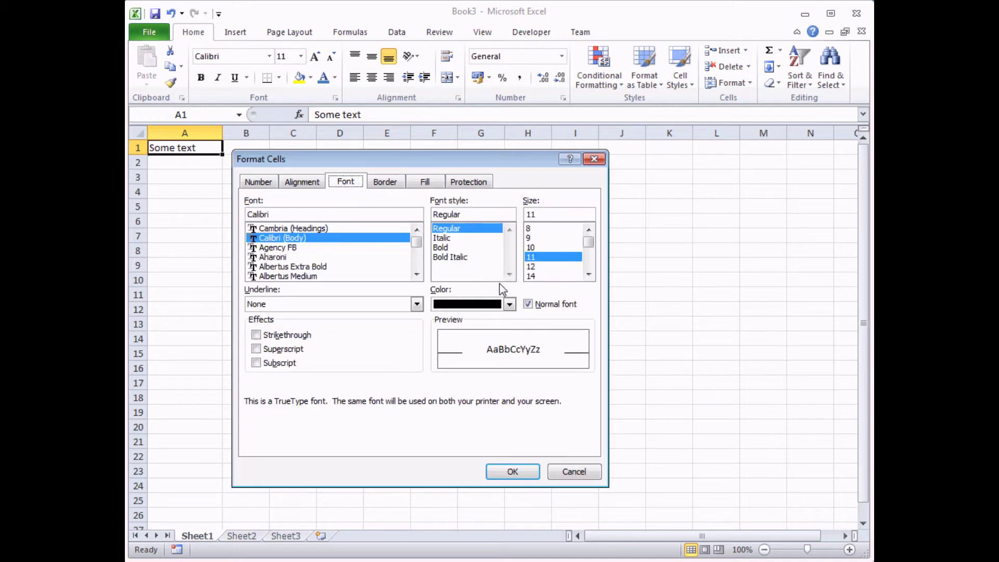
left_click(509, 306)
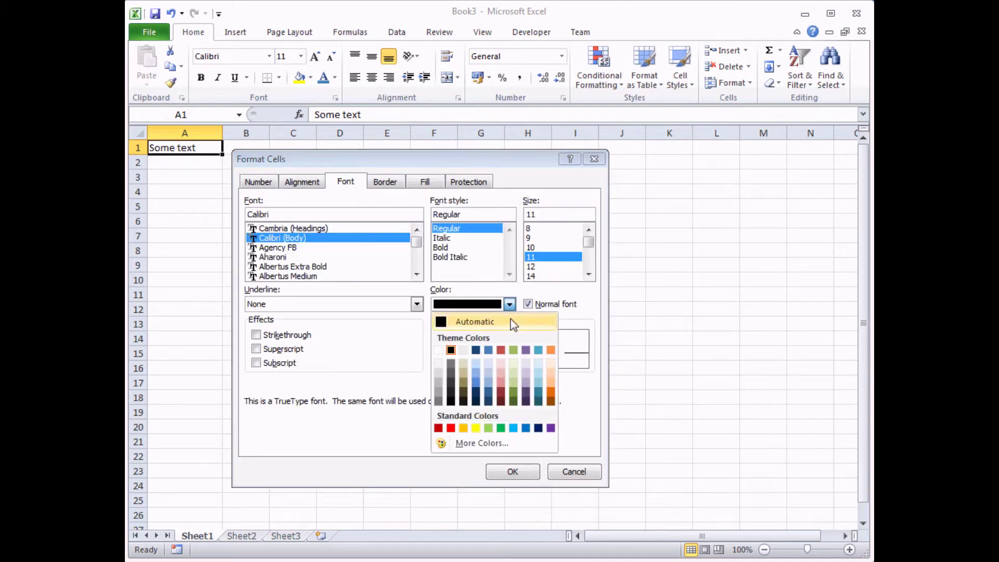
left_click(488, 350)
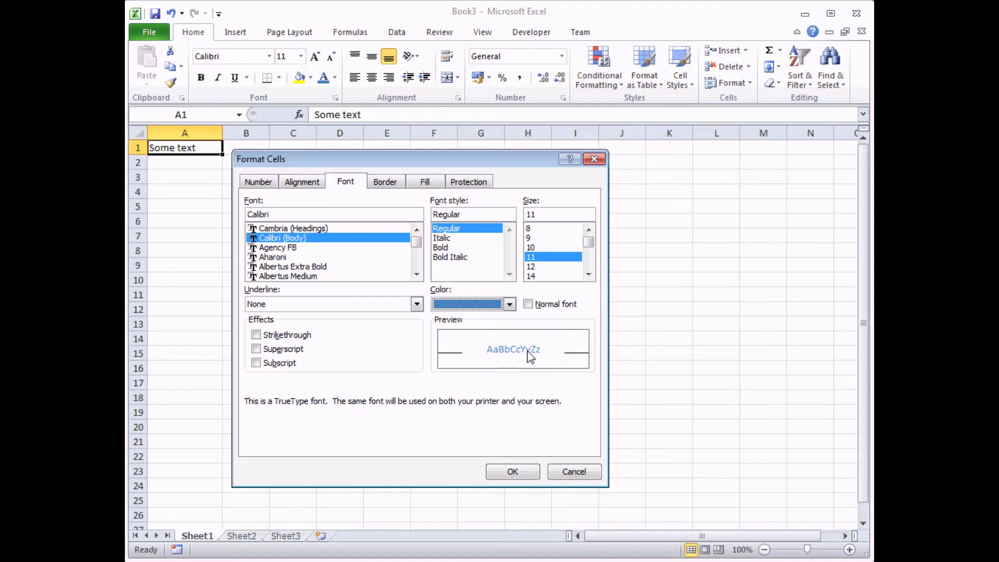
Give A1 a thick red bottom border and confirm the formatting.
left_click(382, 183)
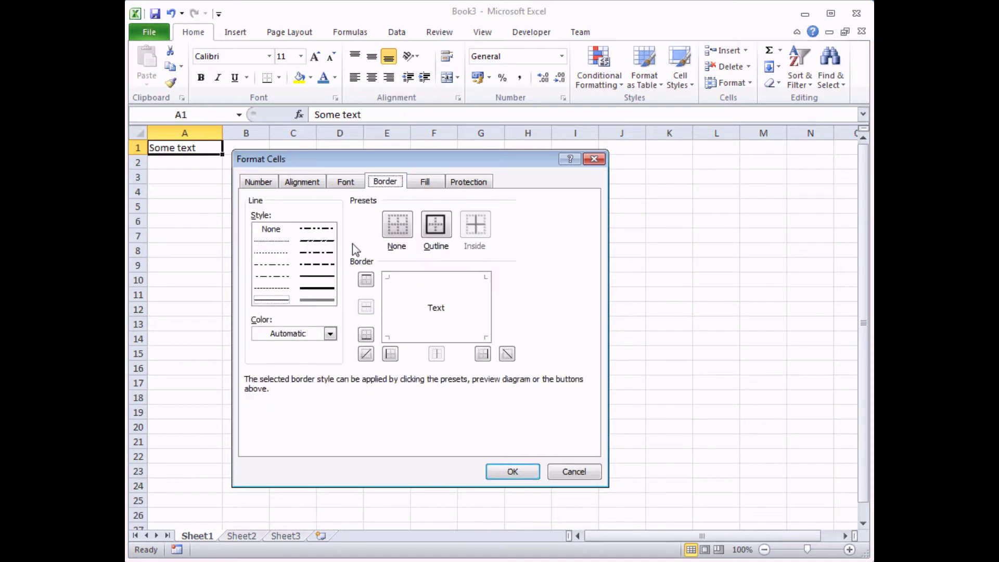
left_click(325, 288)
left_click(330, 333)
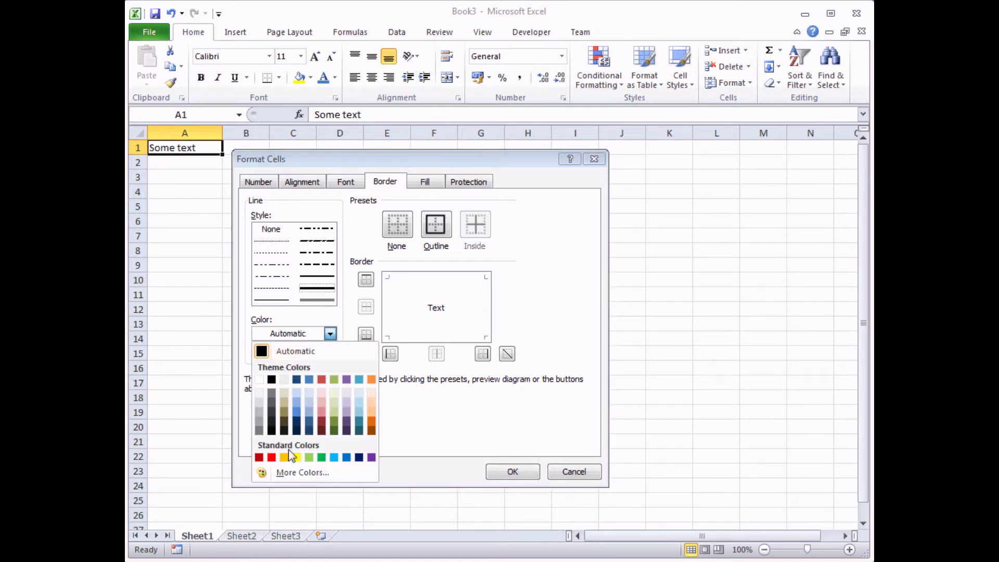
left_click(366, 335)
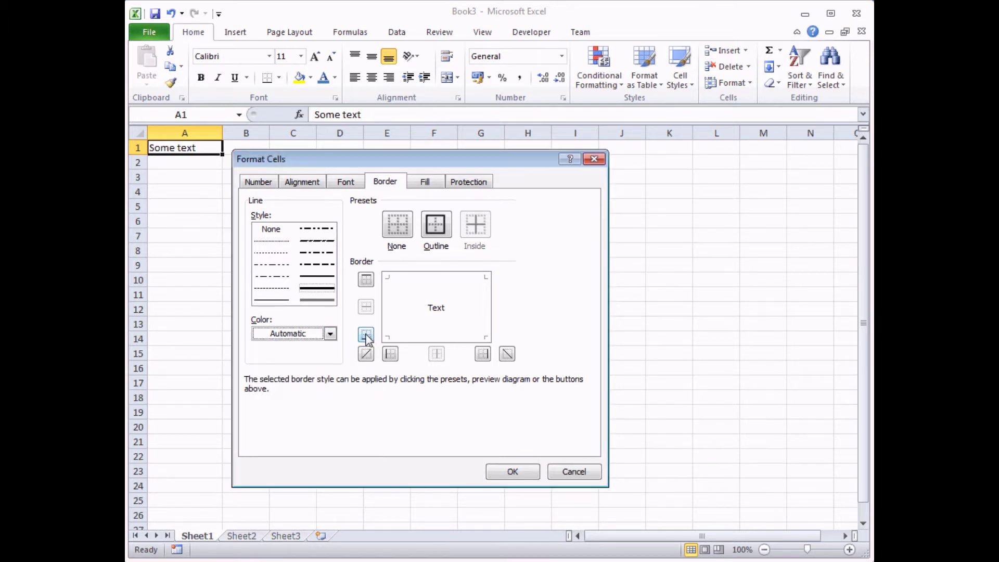
left_click(366, 336)
left_click(330, 334)
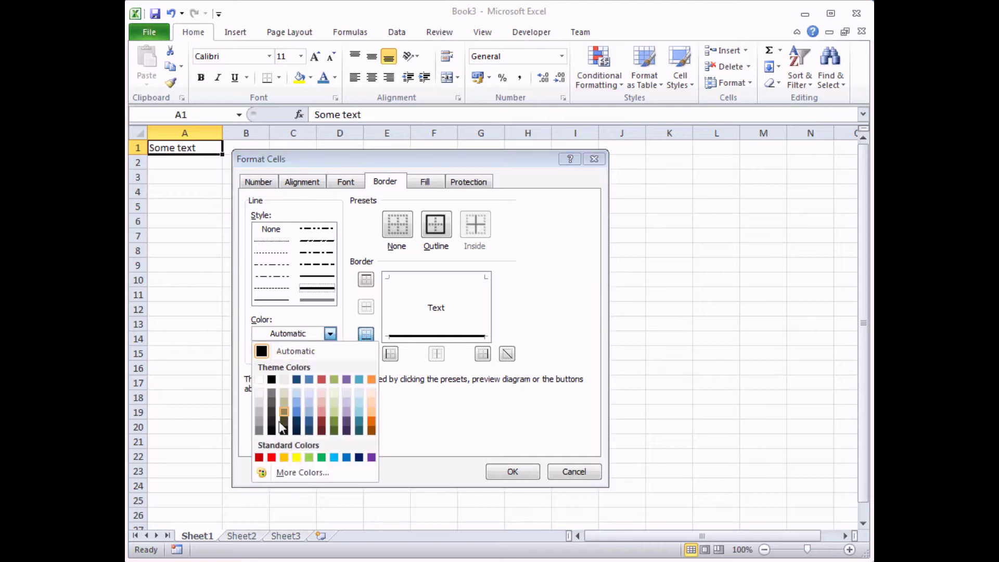
left_click(261, 454)
left_click(366, 334)
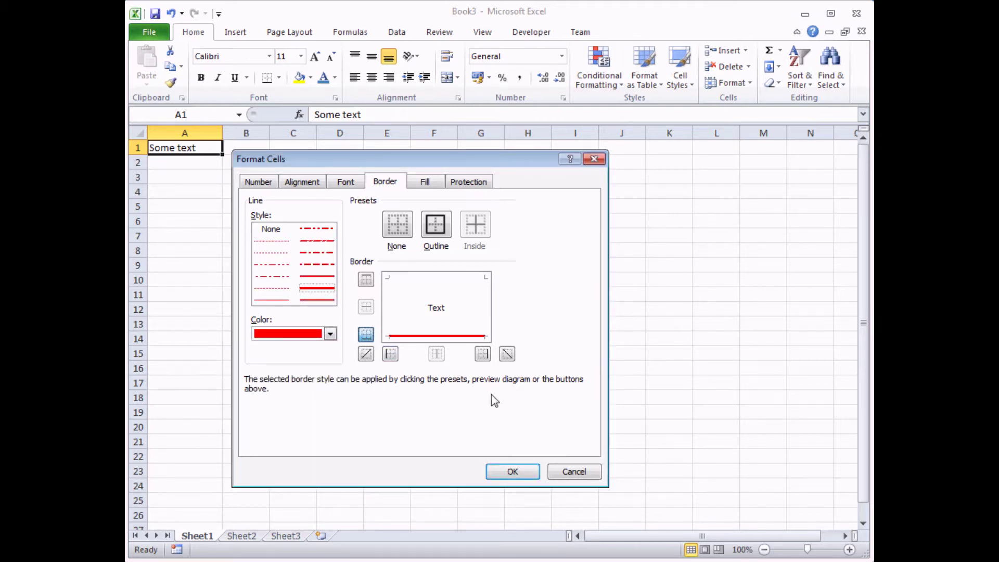
left_click(426, 183)
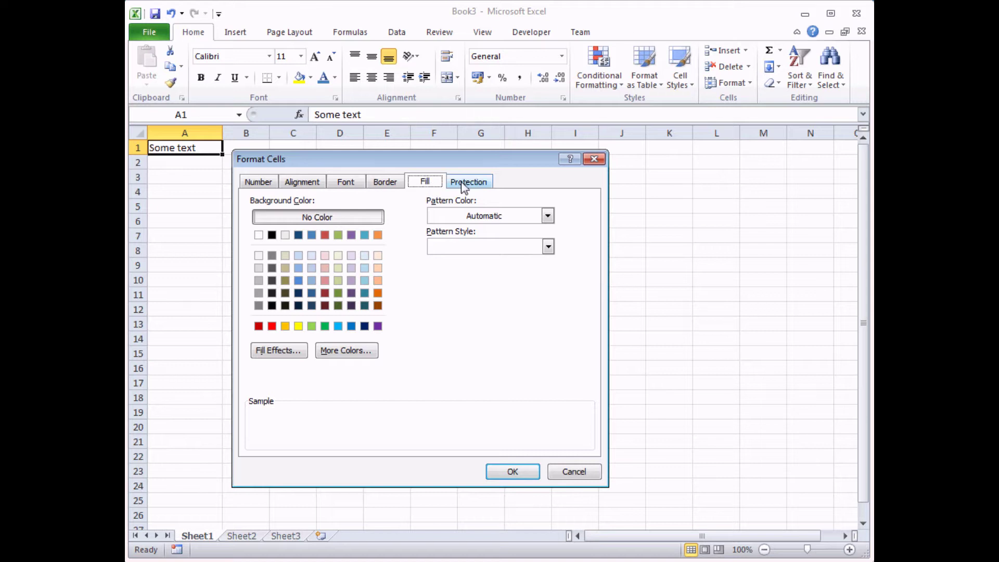
left_click(513, 471)
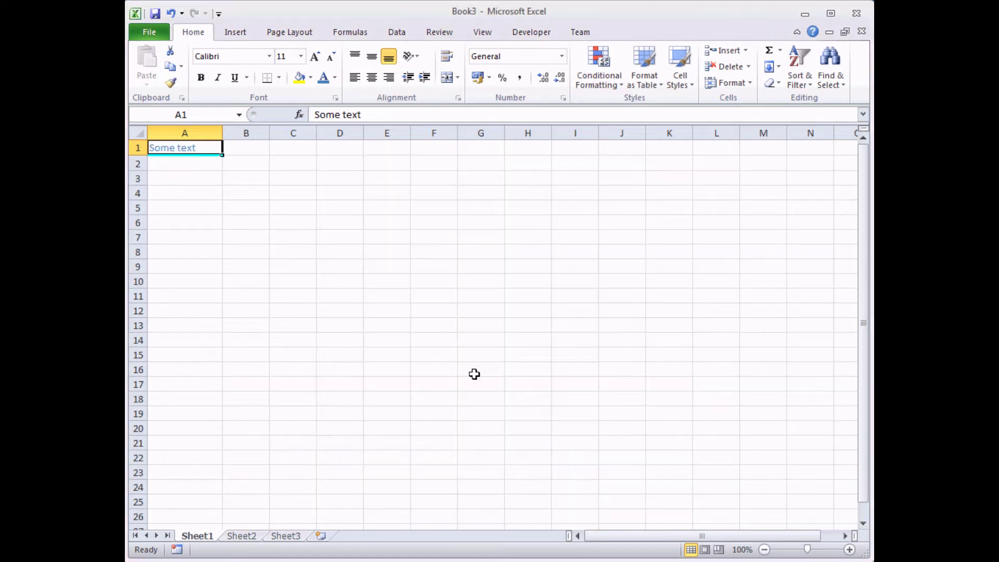
Save A1's blue text and red bottom border as a new cell style 'Wise owl heading'.
left_click(290, 148)
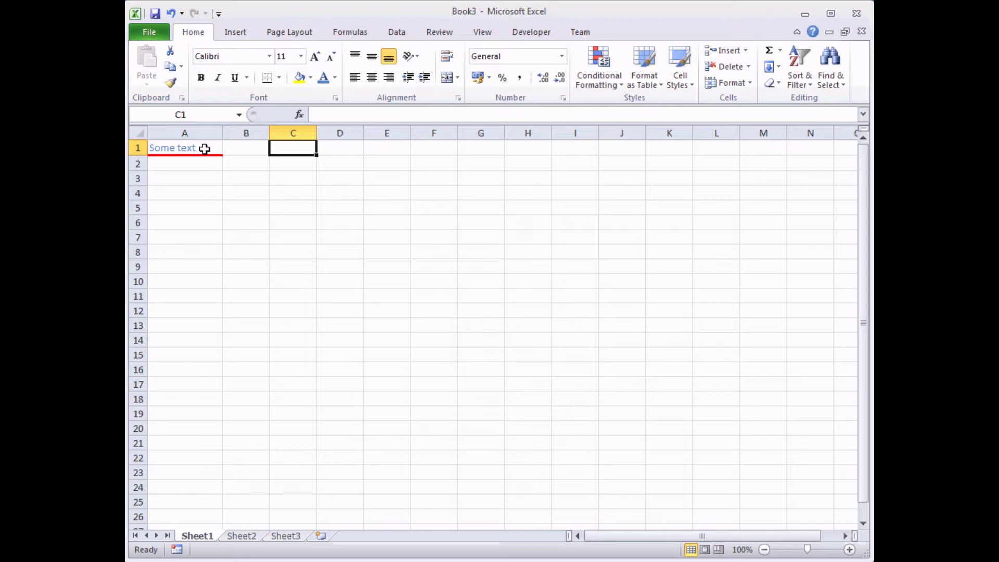
left_click(204, 149)
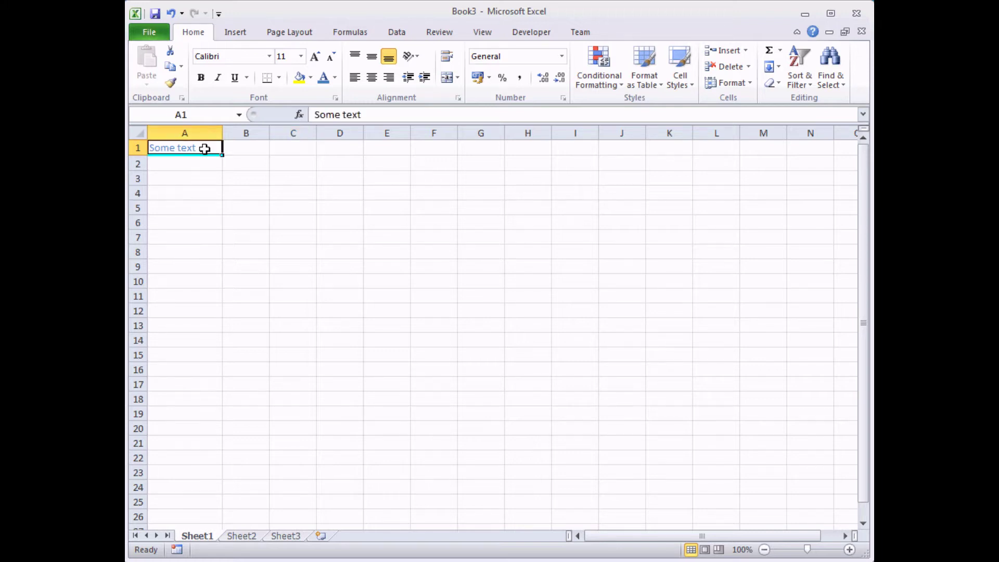
left_click(690, 83)
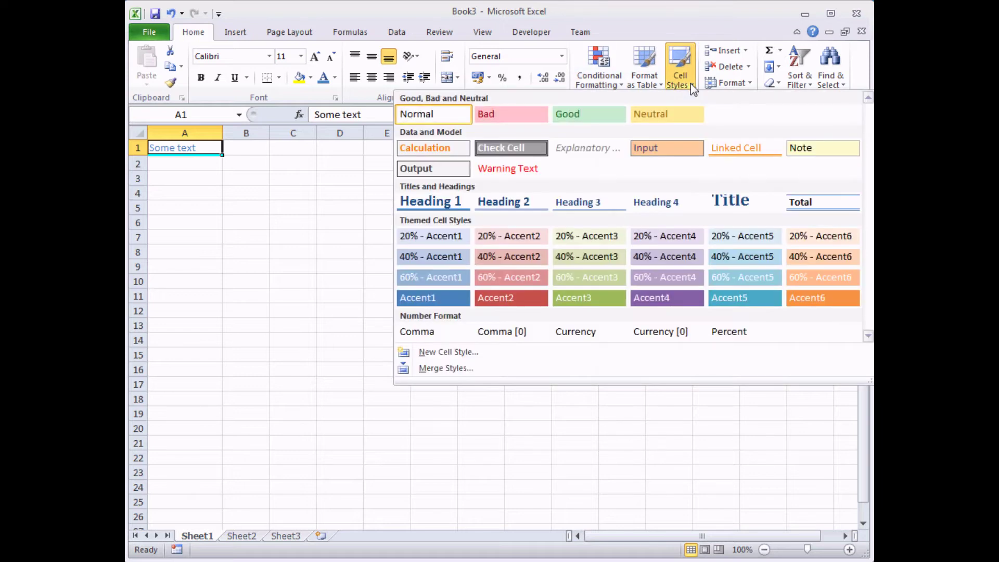
left_click(447, 352)
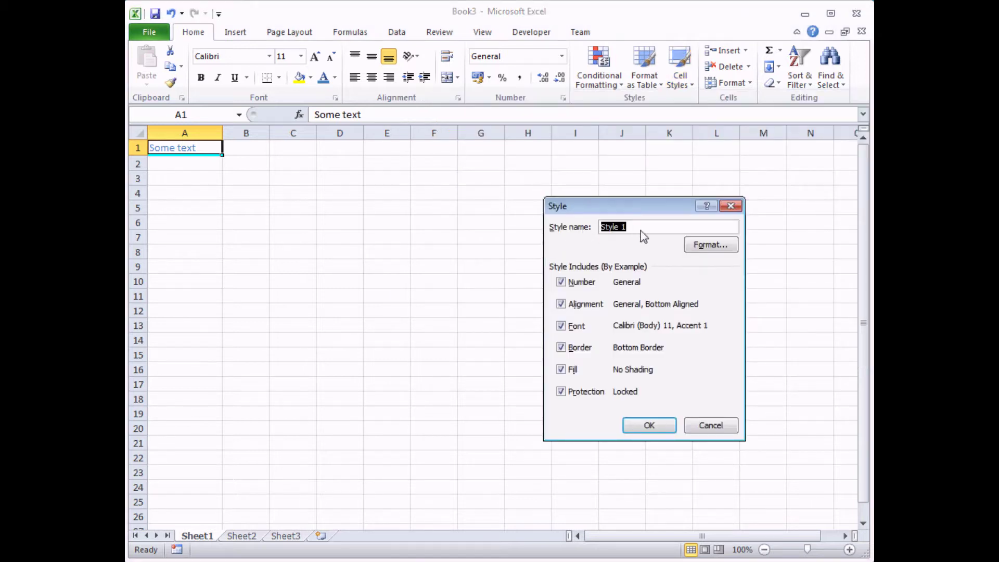
type("V")
type("ise owl heading")
left_click(649, 425)
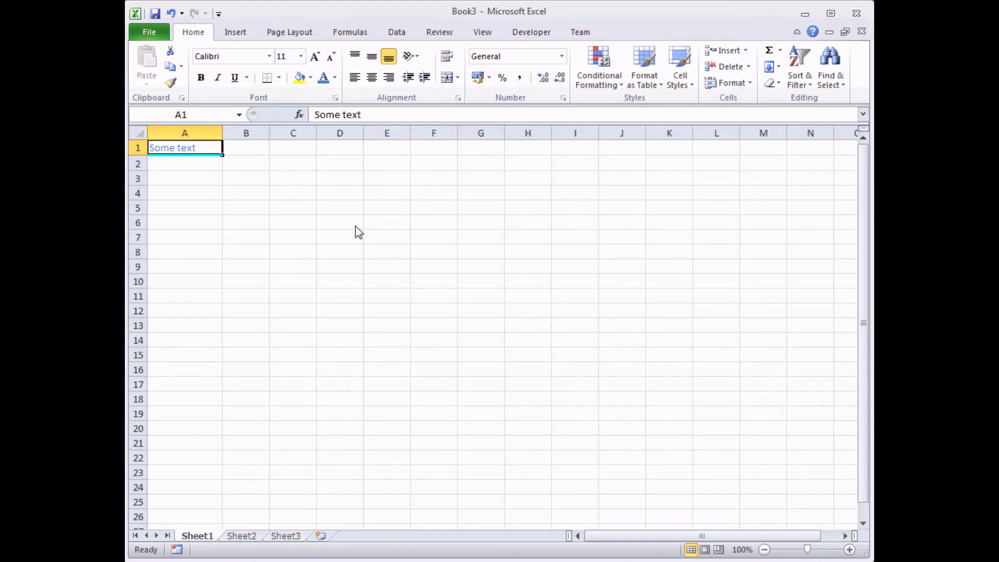
left_click(291, 152)
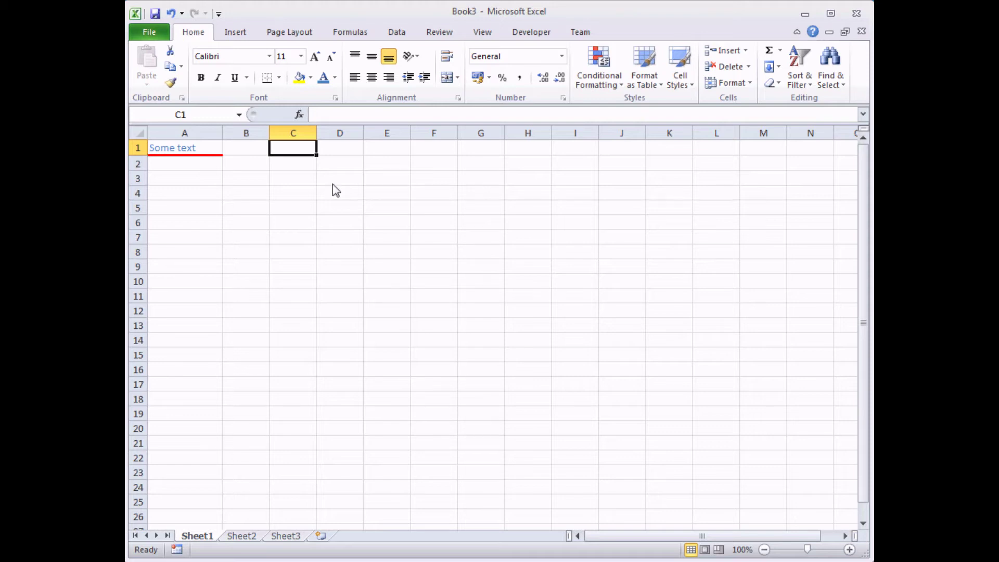
Enter 'Wise', 'Owl' and 'training' into cells C1, D1 and E1.
type("Wise")
key("Tab")
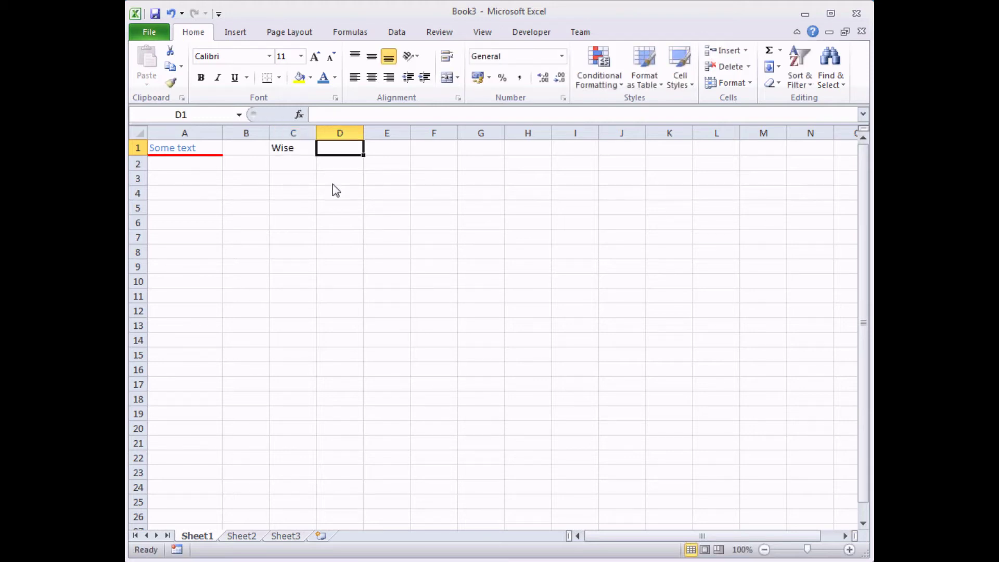
type("Owl")
key("Tab")
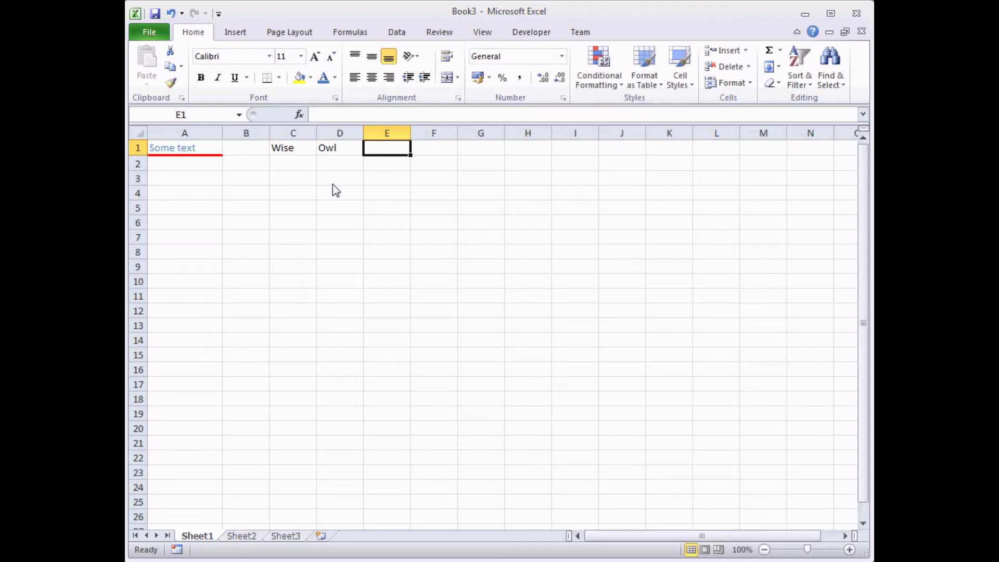
type("training")
key("Tab")
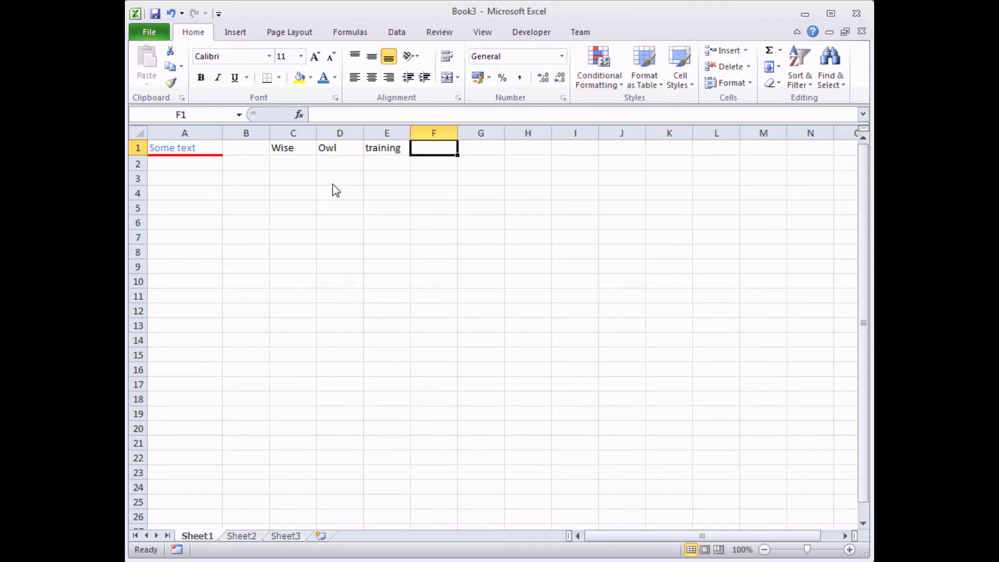
Apply the custom Wise owl heading style to C1:E1.
left_click_drag(300, 151, 390, 151)
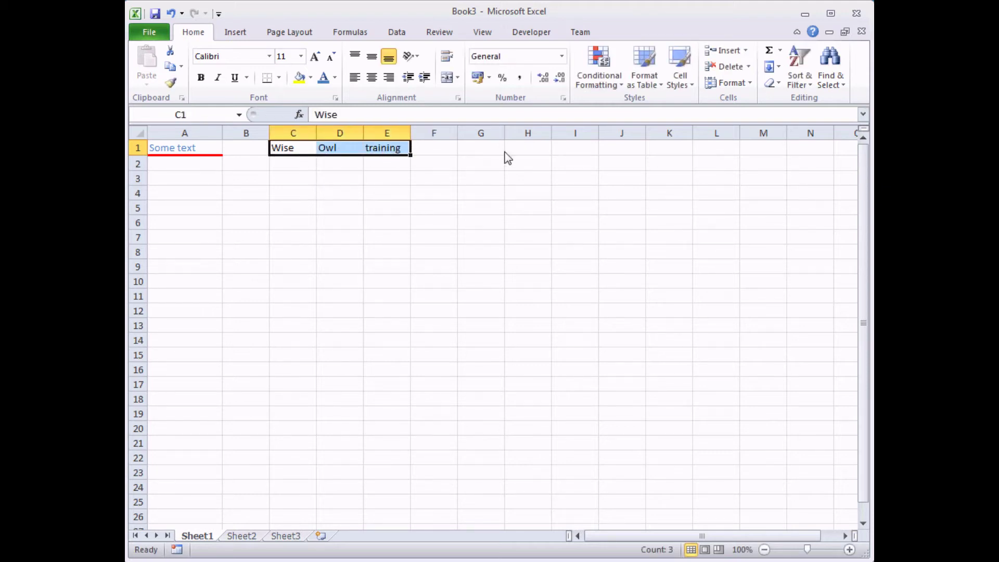
left_click(688, 86)
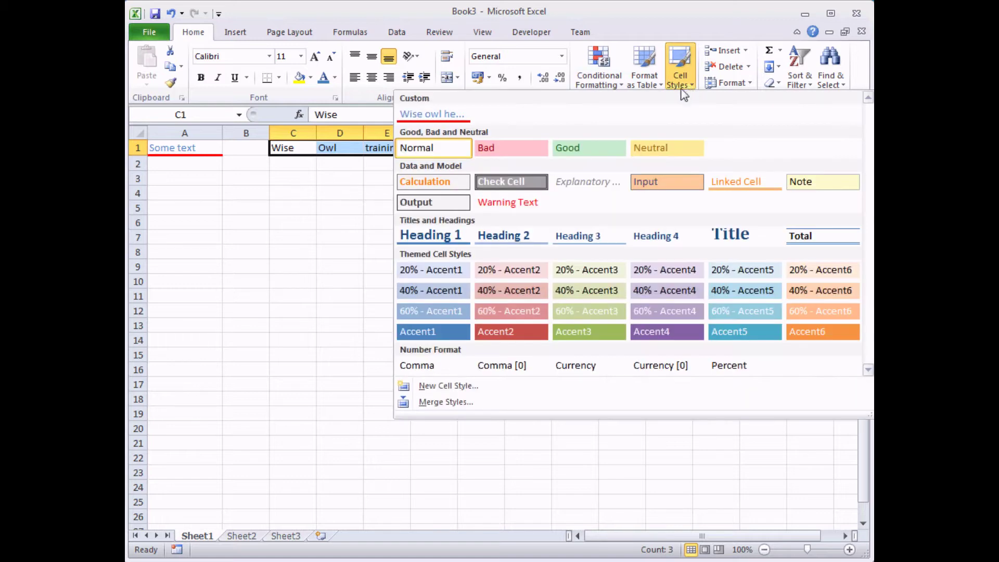
left_click(438, 115)
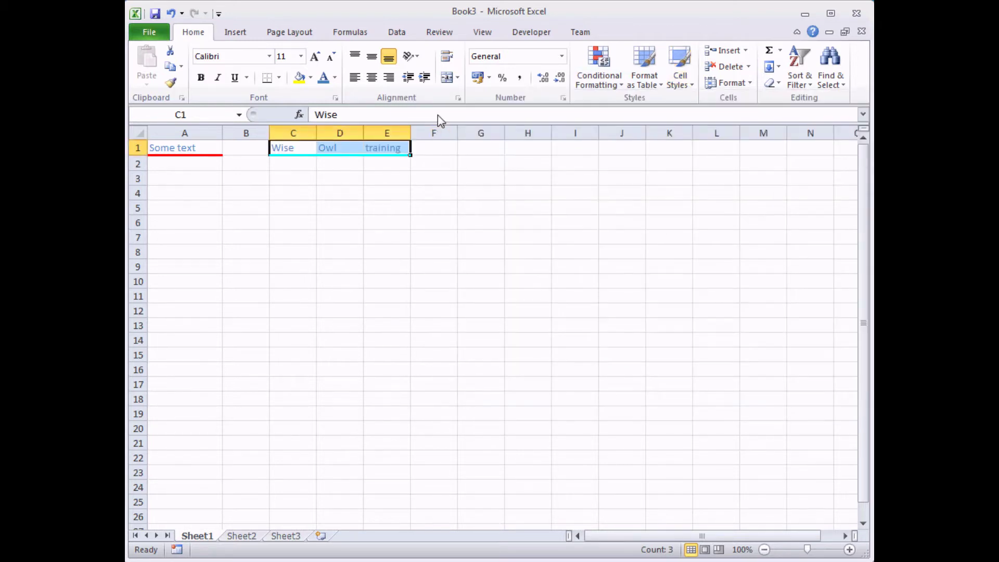
left_click(437, 153)
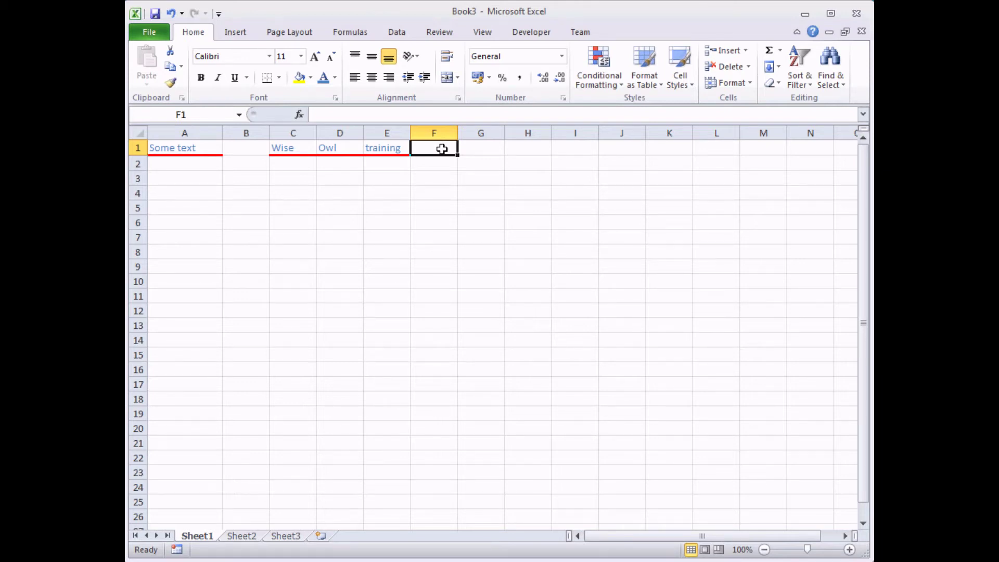
Start a new cell style named 'Wise owl dates' and open its formatting options.
left_click(693, 89)
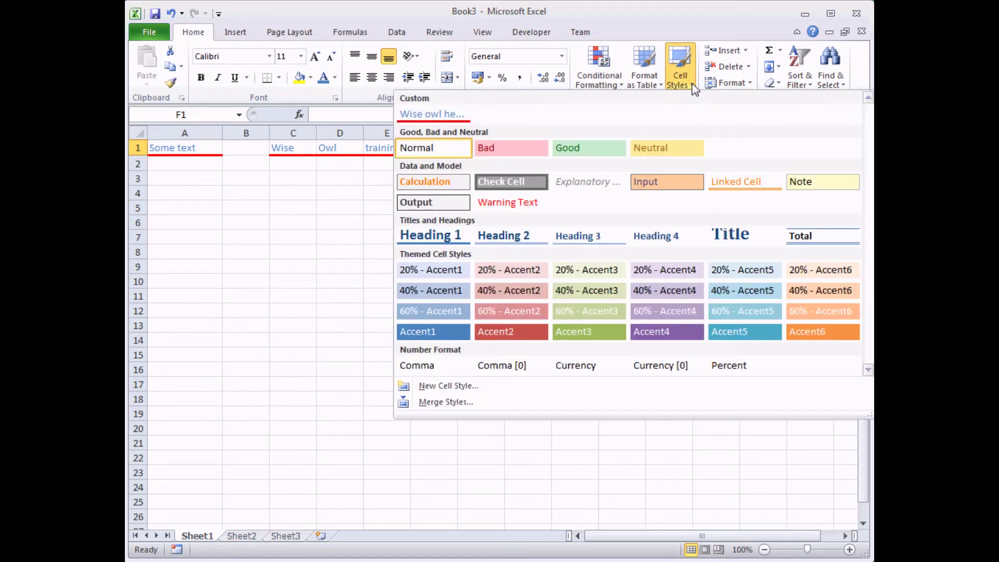
left_click(444, 386)
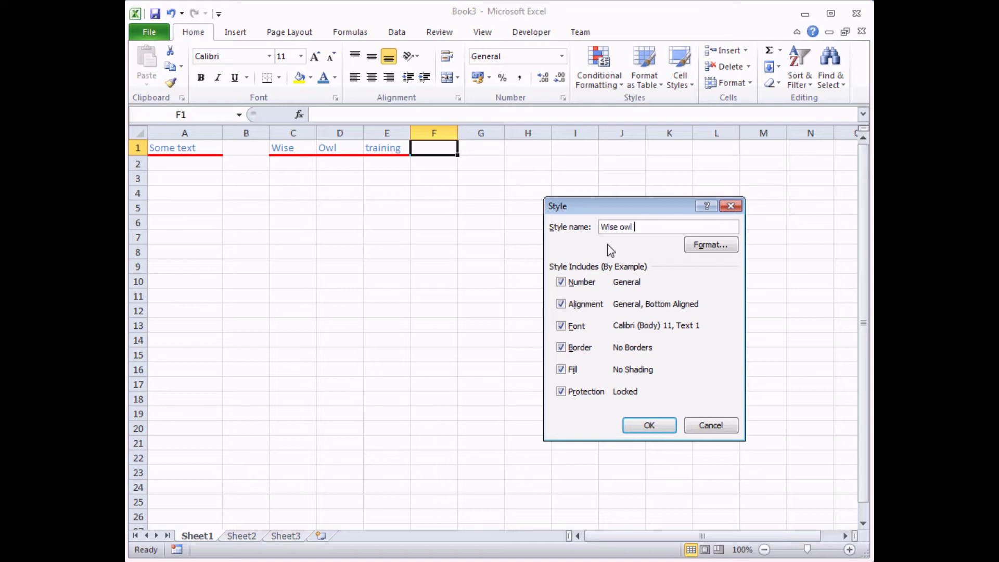
type("dates")
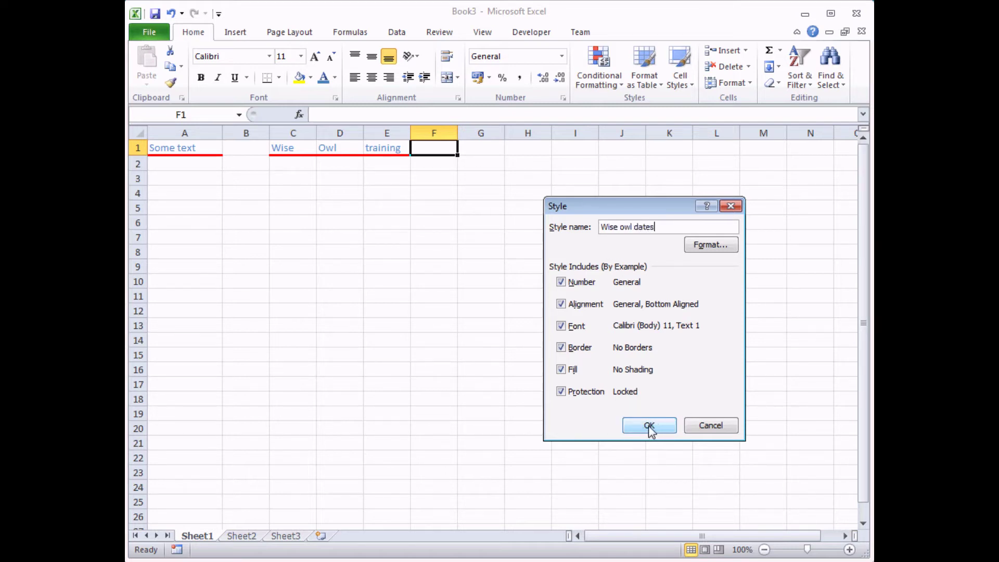
left_click(710, 250)
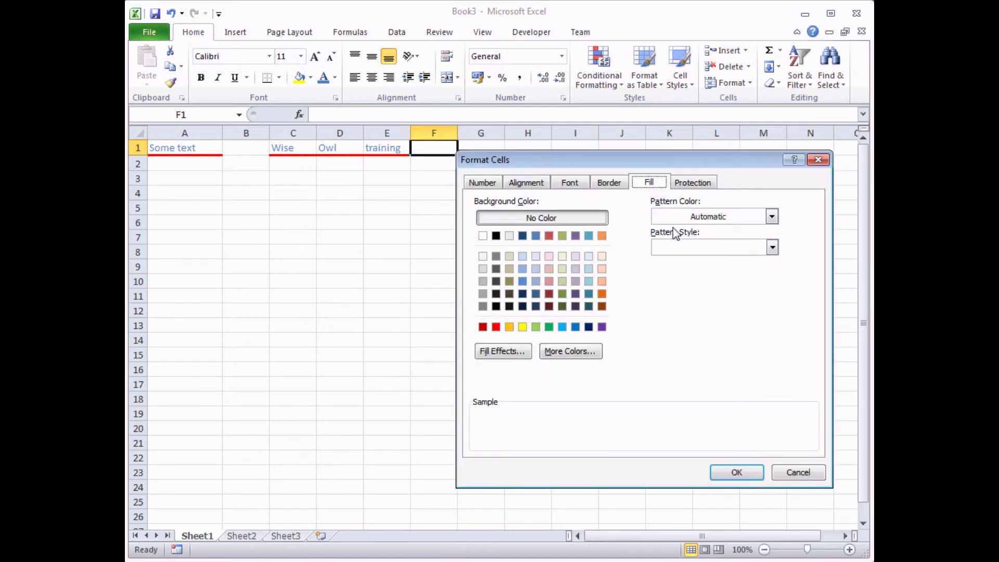
Set the Wise owl dates style's font colour to blue Accent 1.
left_click_drag(659, 165, 368, 193)
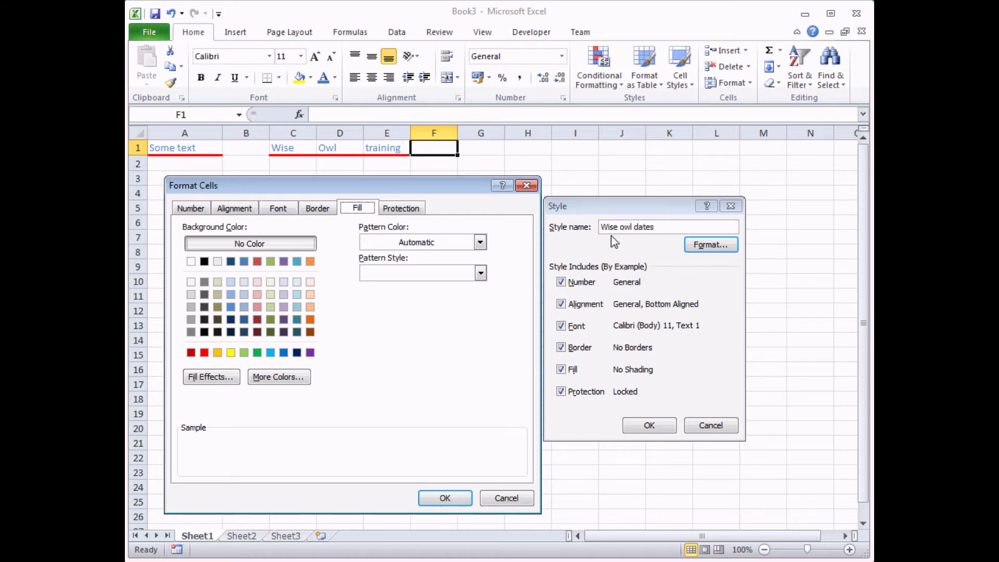
left_click(273, 210)
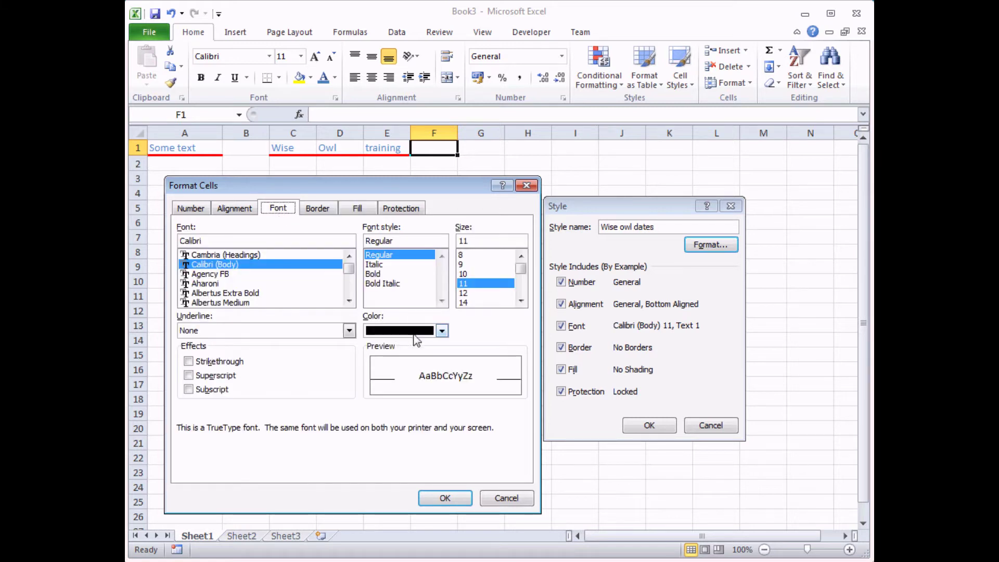
left_click(443, 331)
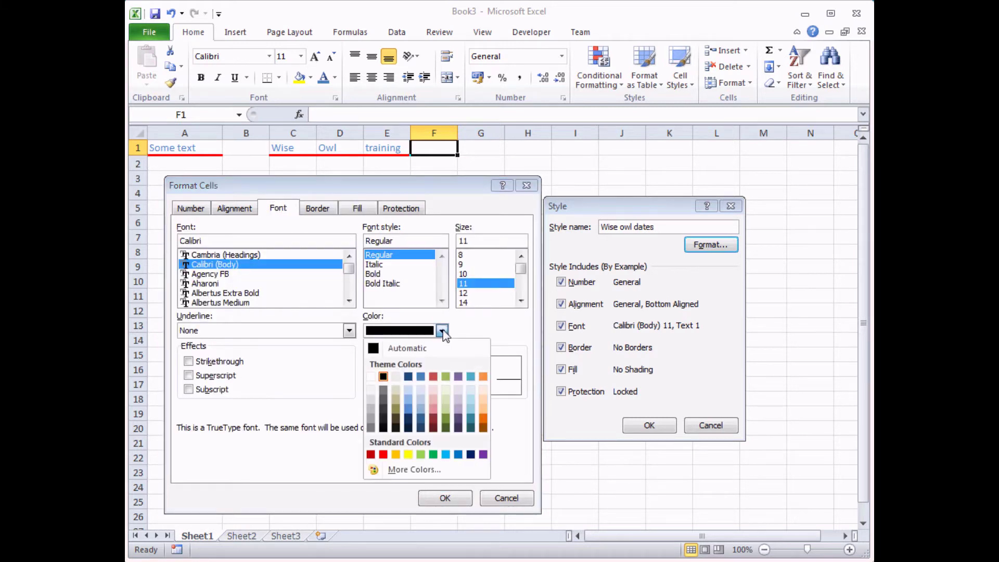
left_click(424, 381)
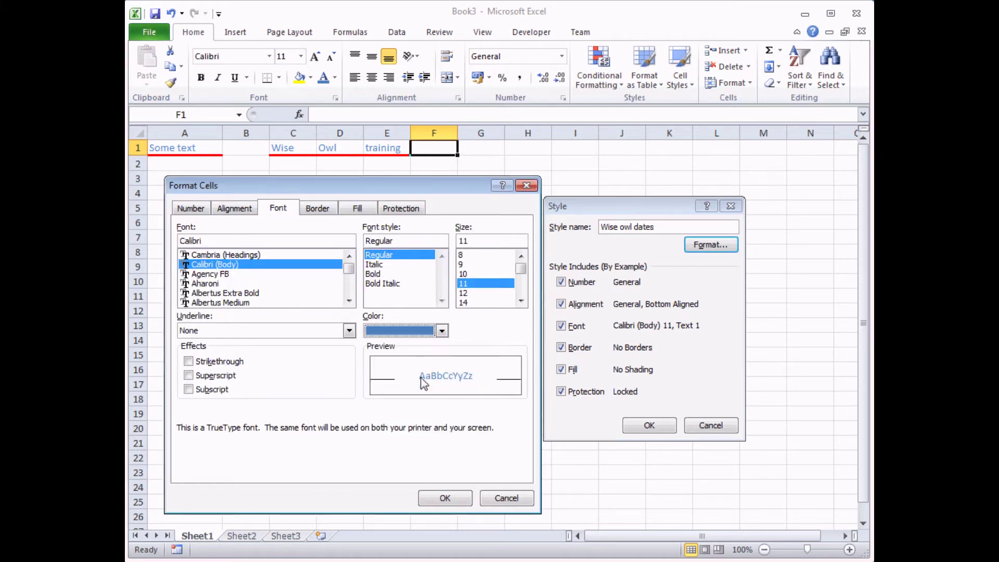
Give the style the custom number format dddd dd mmmm yyyy and save it.
left_click(194, 210)
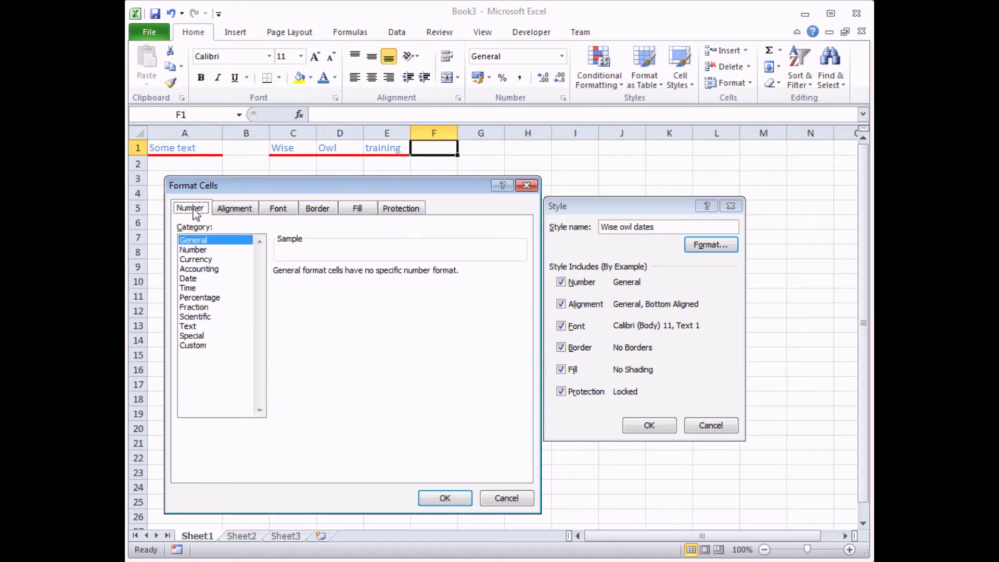
left_click(191, 347)
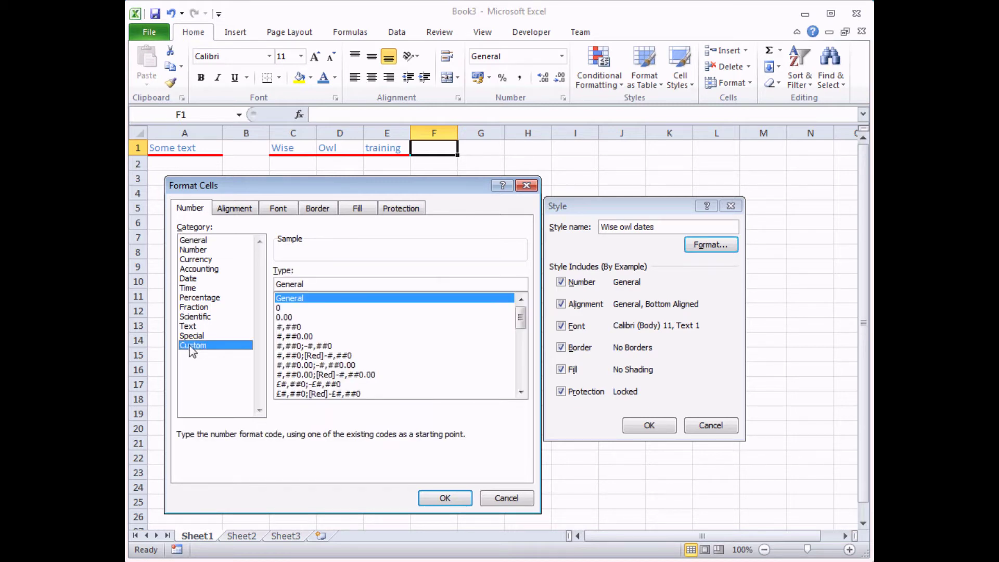
left_click_drag(306, 284, 275, 284)
type("dd")
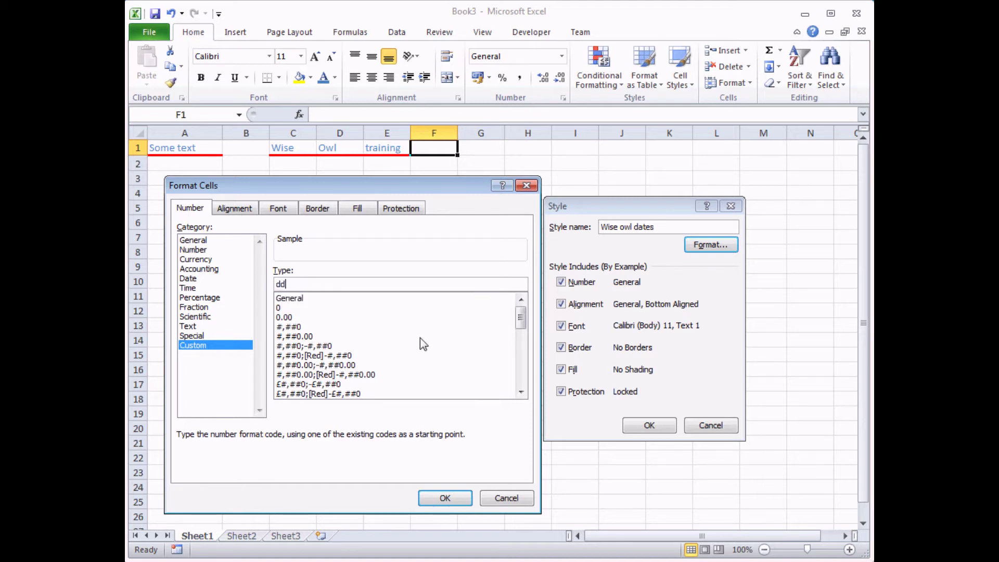
type("dd dd mmmm yyyy")
left_click(445, 499)
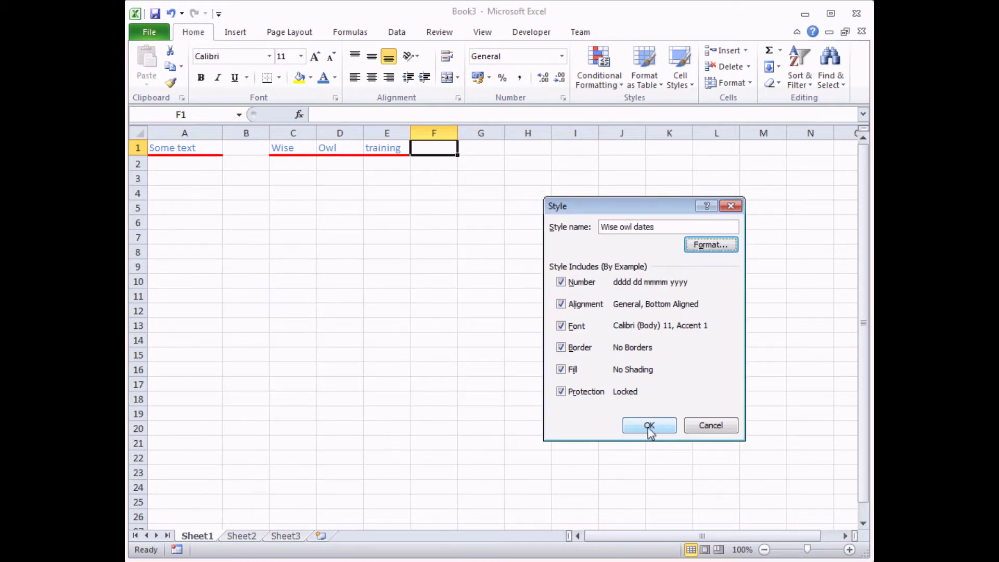
left_click(649, 426)
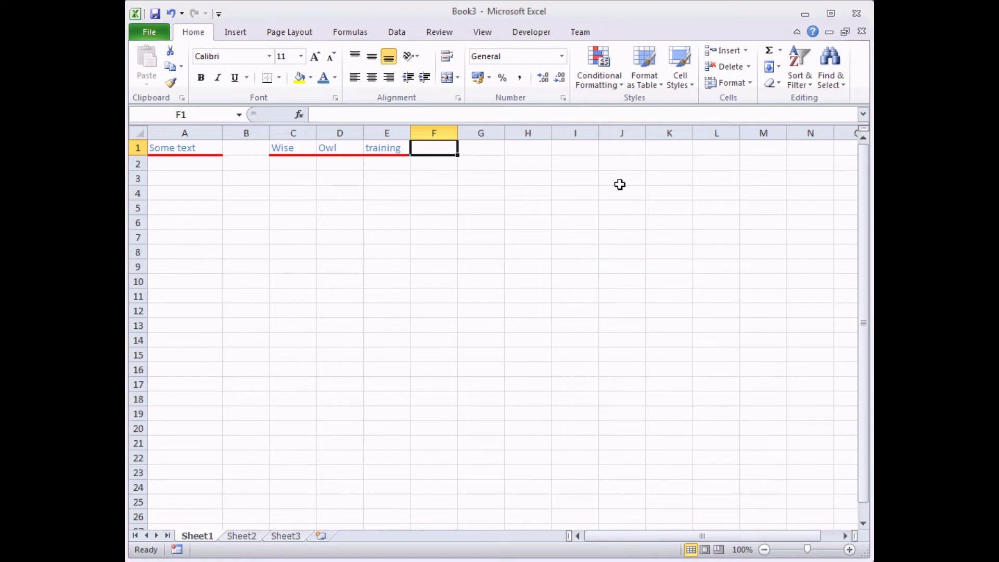
Enter the date 21/02/2012 in cell A4.
left_click(688, 87)
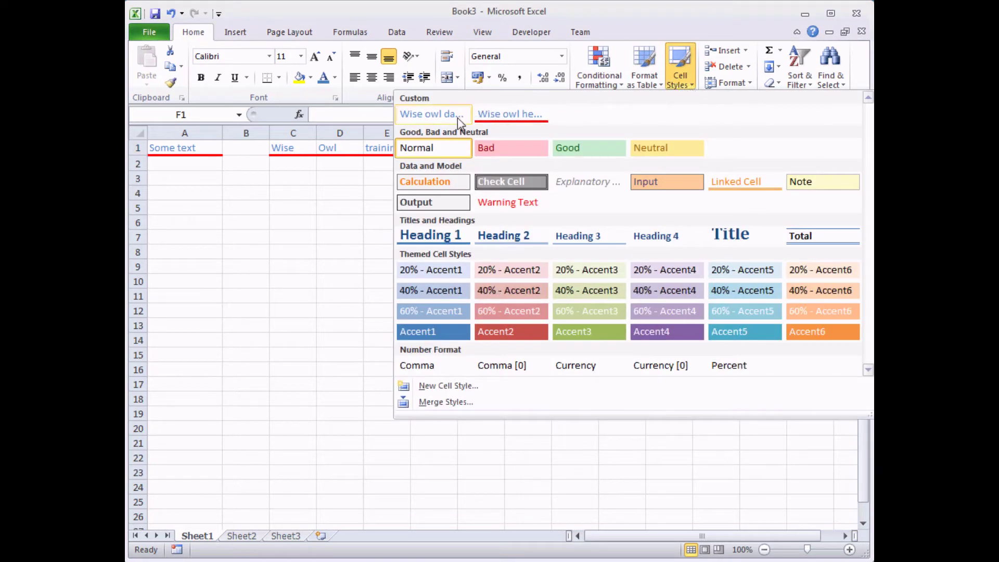
left_click(197, 195)
left_click(199, 194)
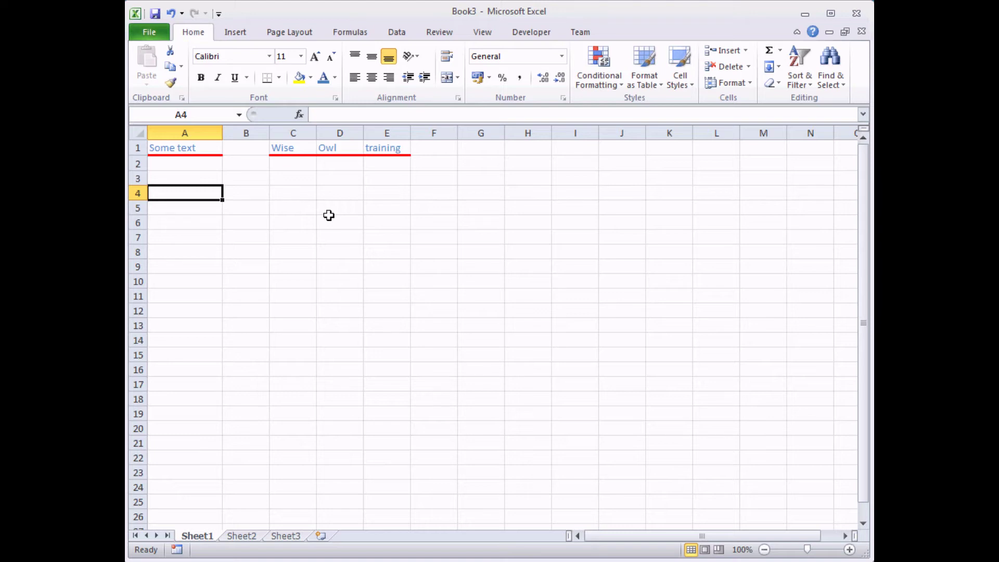
key("ctrl+semicolon")
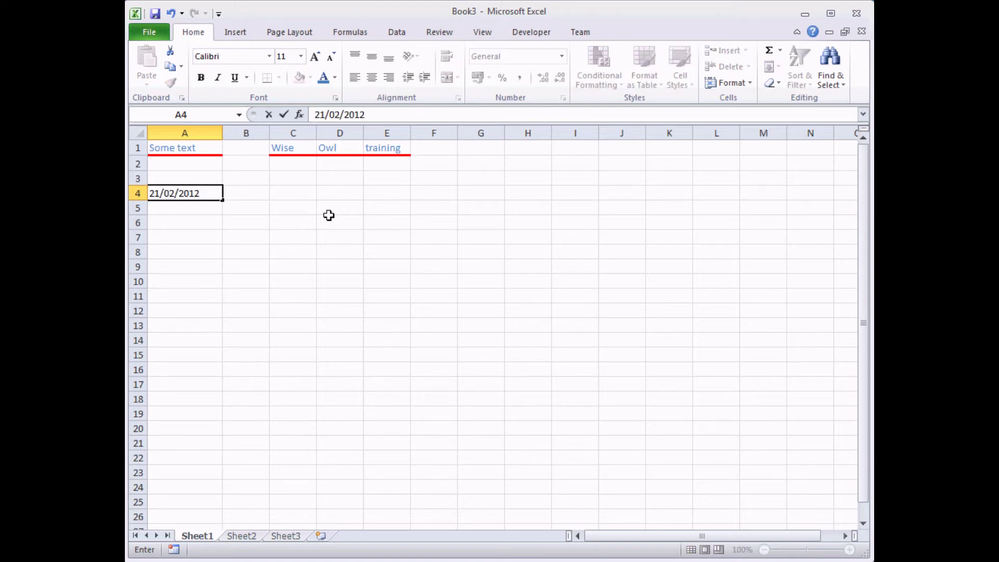
key("ctrl+Return")
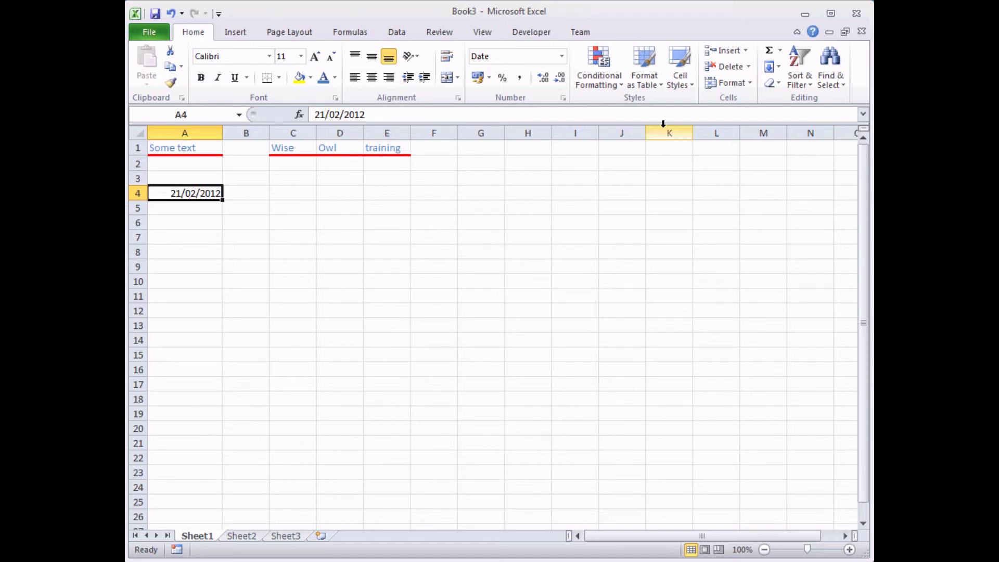
Give A4 the Wise owl dates style and widen column A to show Tuesday 21 February 2012.
left_click(691, 85)
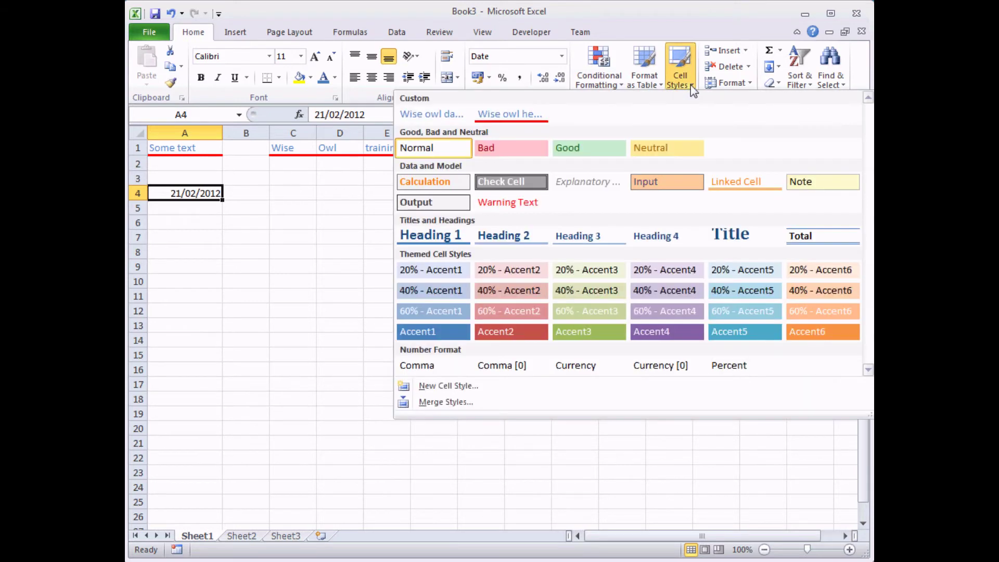
left_click(432, 117)
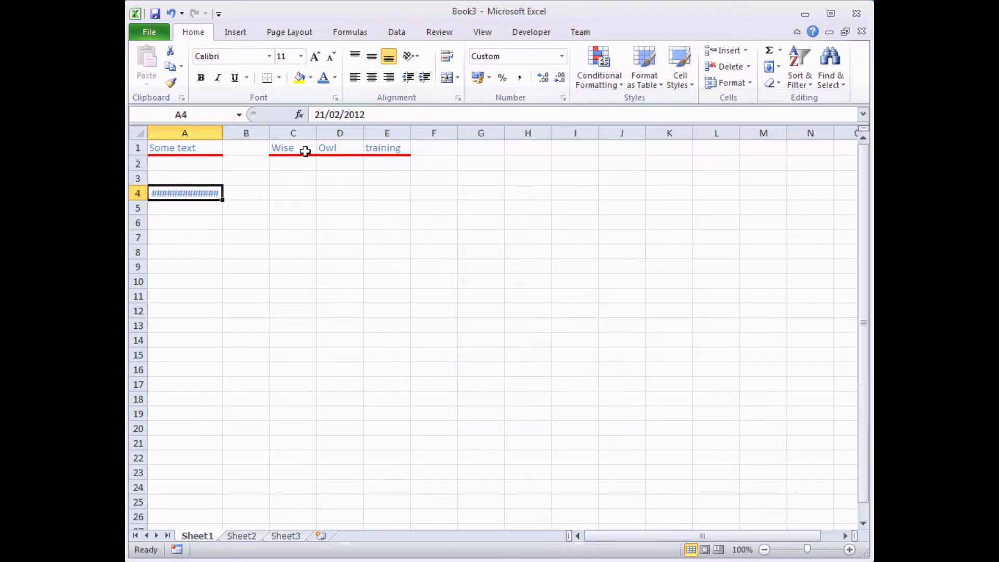
left_click_drag(222, 133, 302, 128)
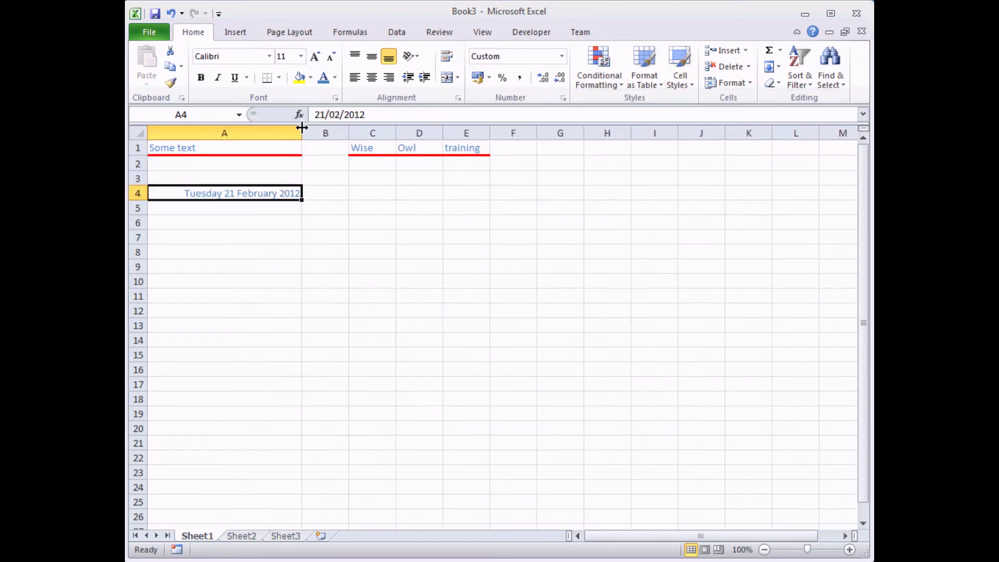
left_click(271, 223)
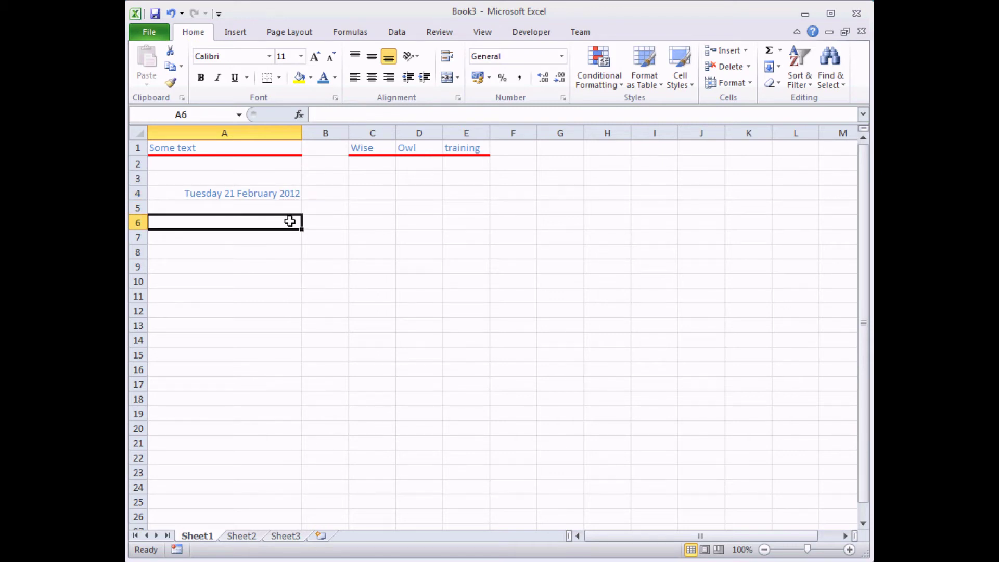
Fill A6:A15 with dates from 21/02/2012 to 01/03/2012 in the Wise owl dates style.
key("ctrl+semicolon")
key("Return")
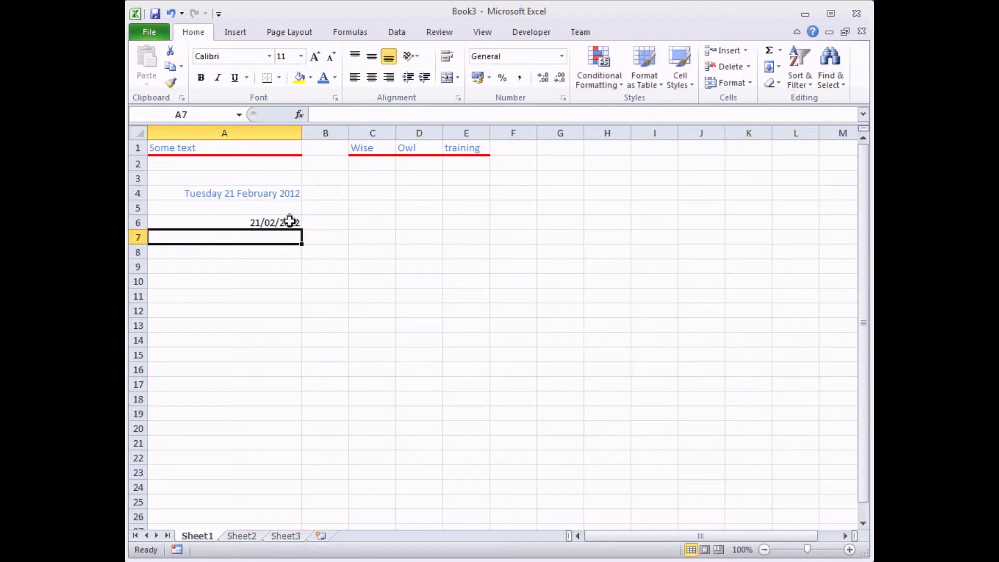
left_click(289, 221)
left_click_drag(301, 229, 301, 359)
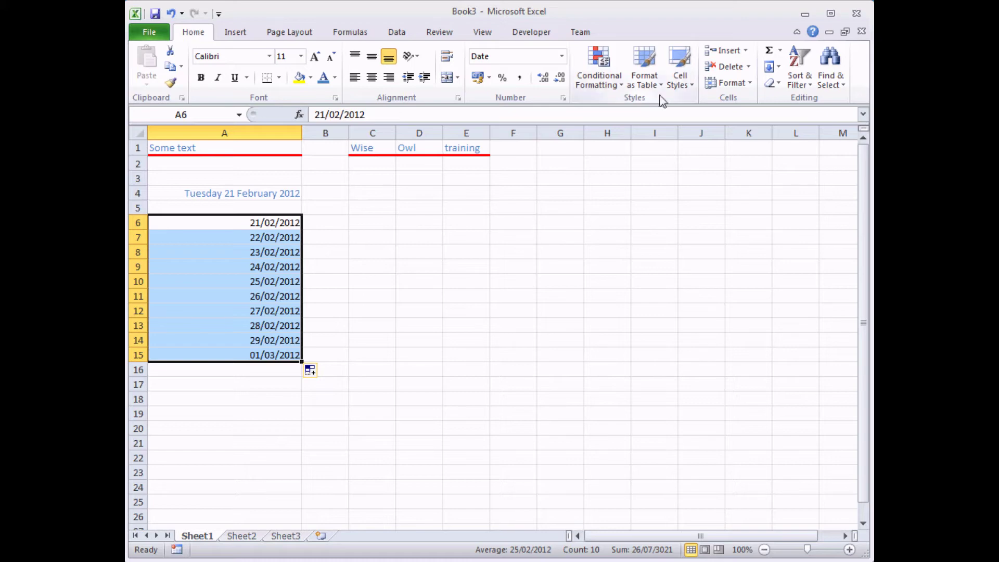
left_click(680, 79)
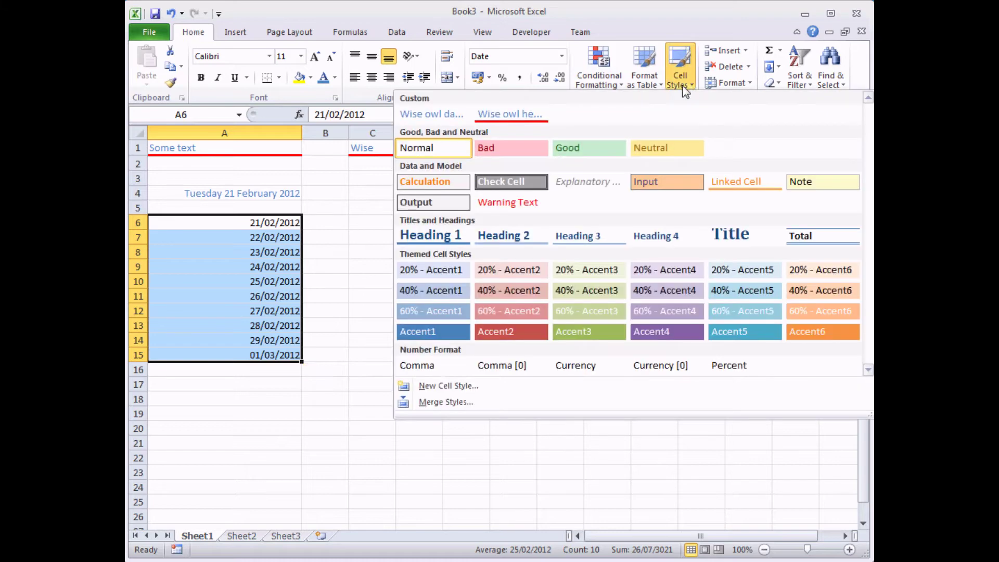
left_click(433, 120)
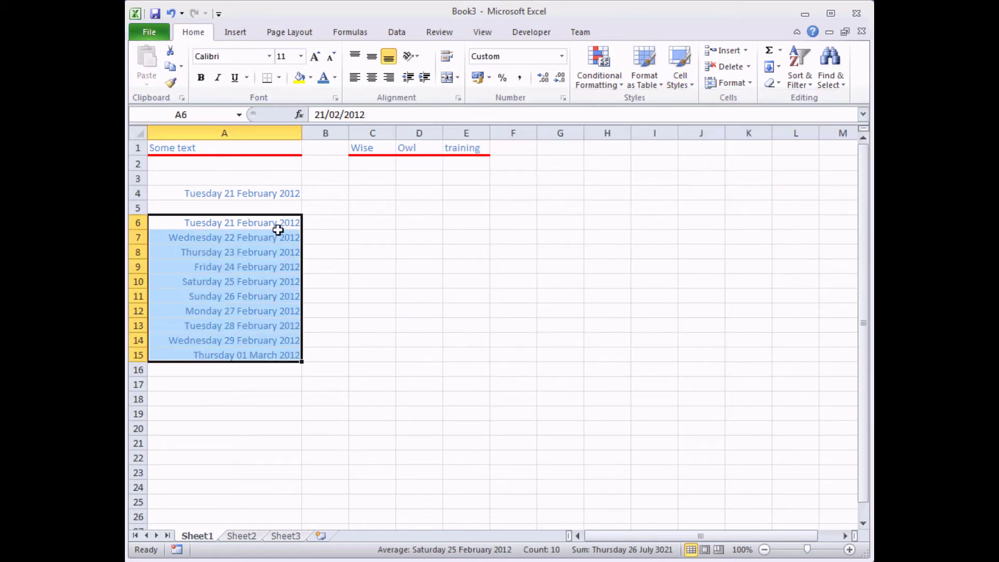
left_click(318, 224)
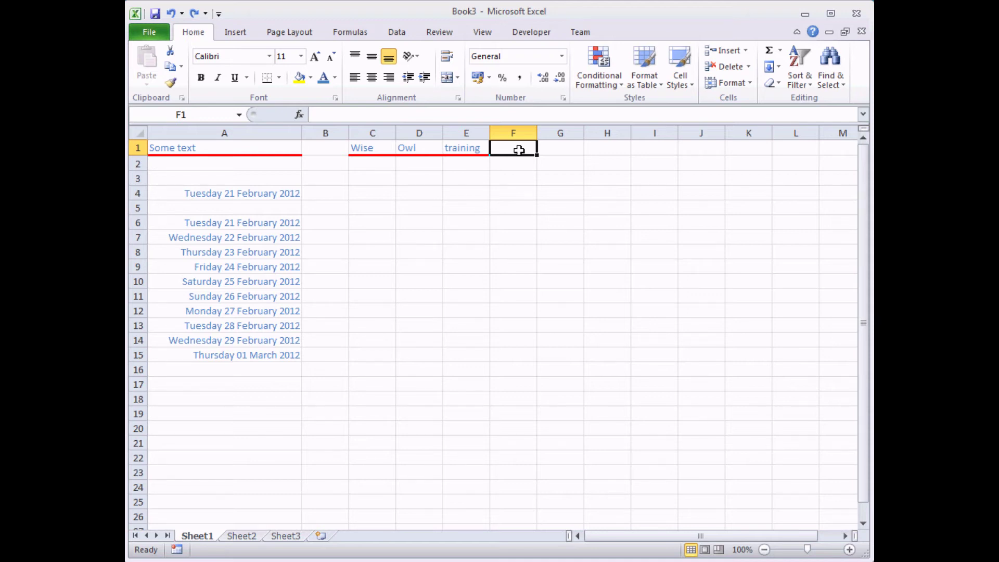
Start modifying the Wise owl heading style and reach its font settings.
left_click(691, 84)
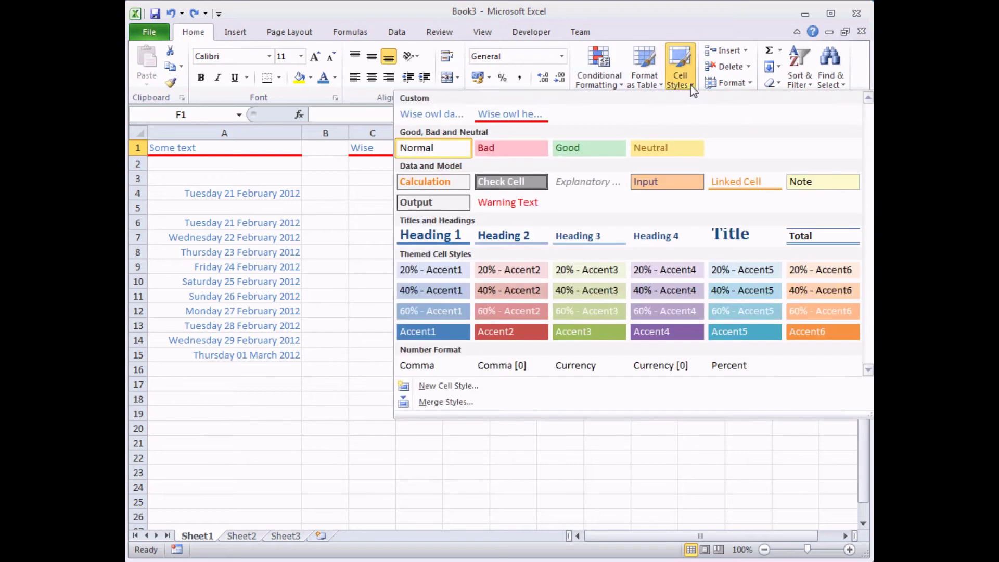
right_click(519, 118)
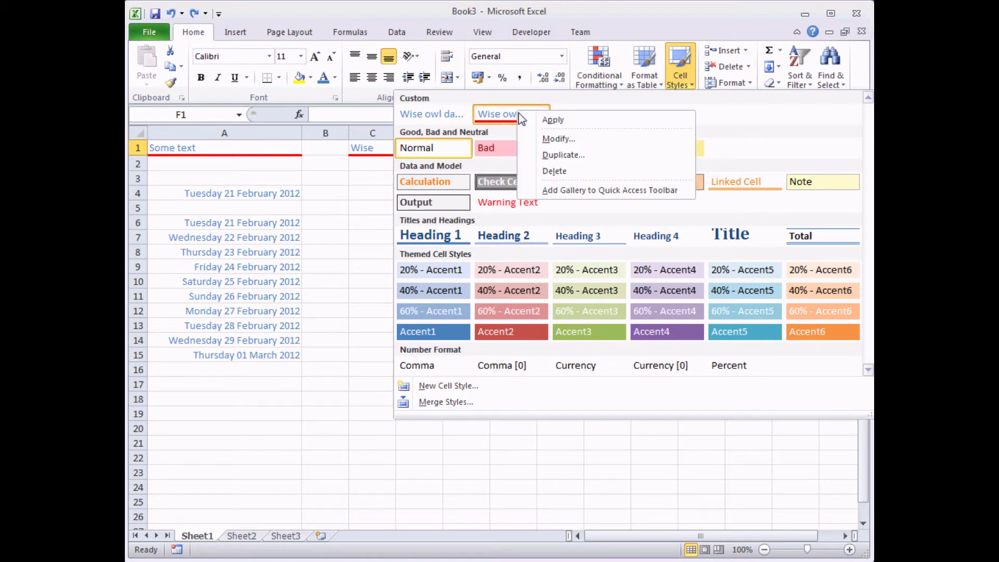
left_click(552, 139)
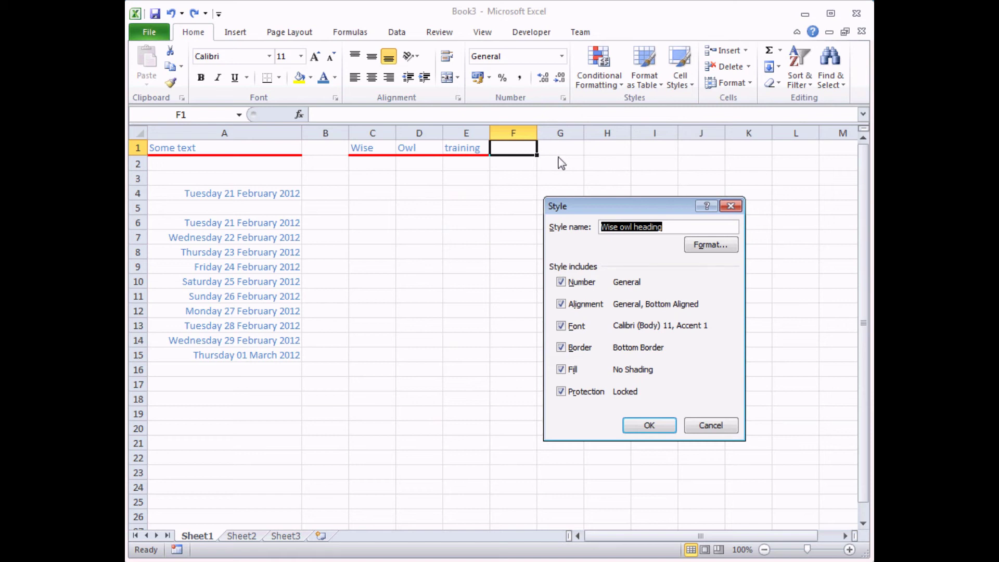
left_click_drag(606, 209, 659, 166)
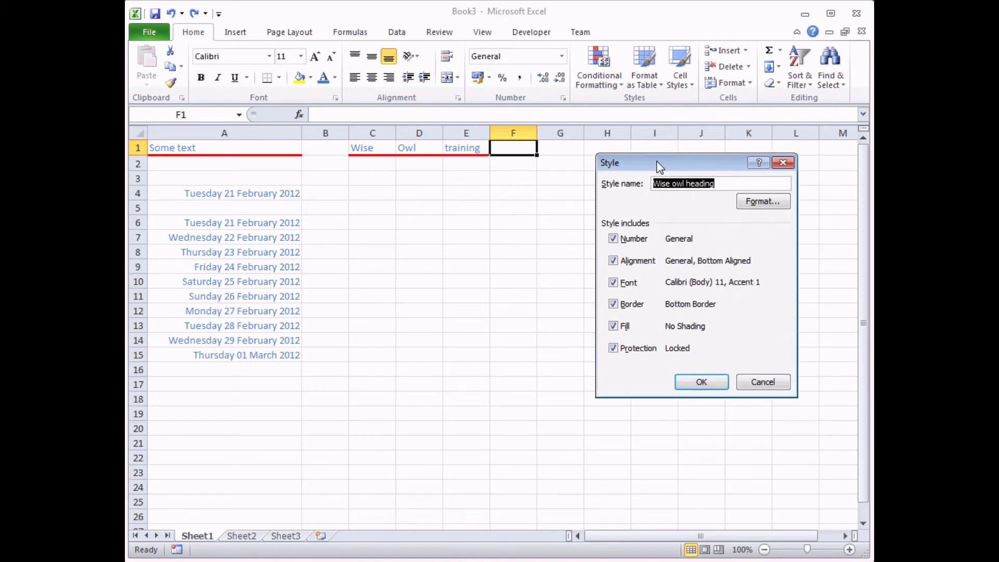
left_click(763, 201)
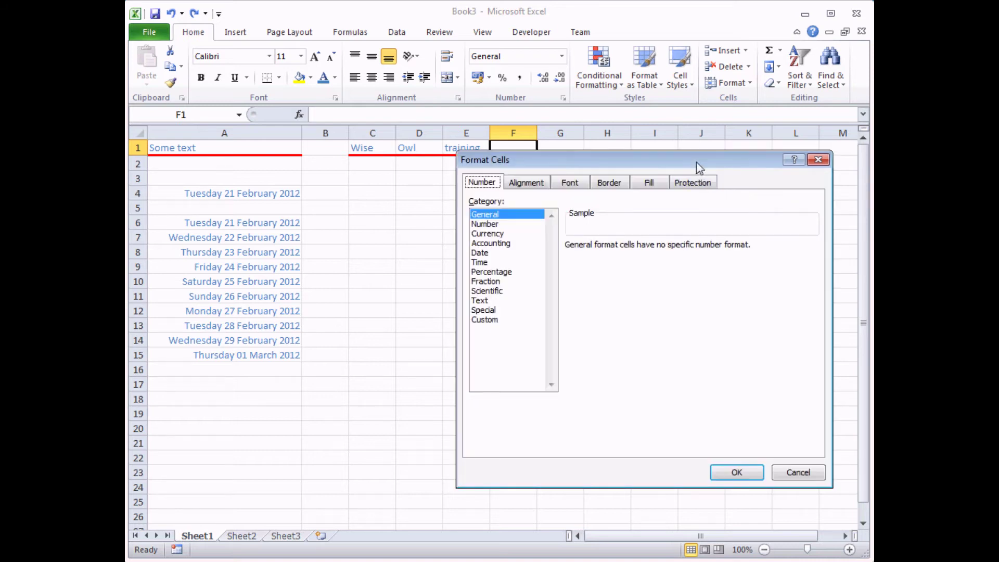
left_click_drag(697, 167, 654, 179)
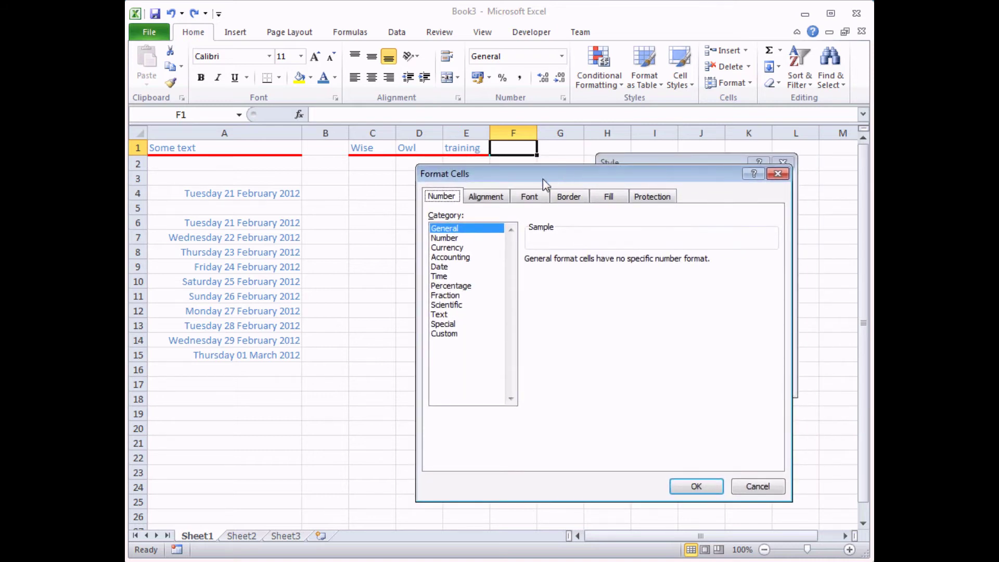
left_click(529, 200)
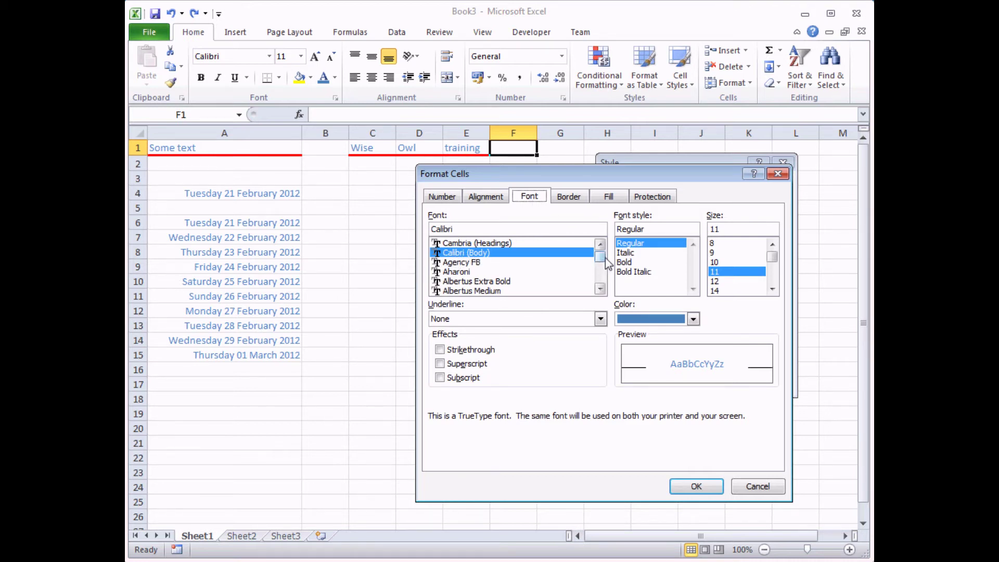
Set the Wise owl heading font to Arial italic and save the style.
left_click(601, 288)
left_click(601, 289)
left_click(600, 288)
left_click(600, 289)
left_click(600, 289)
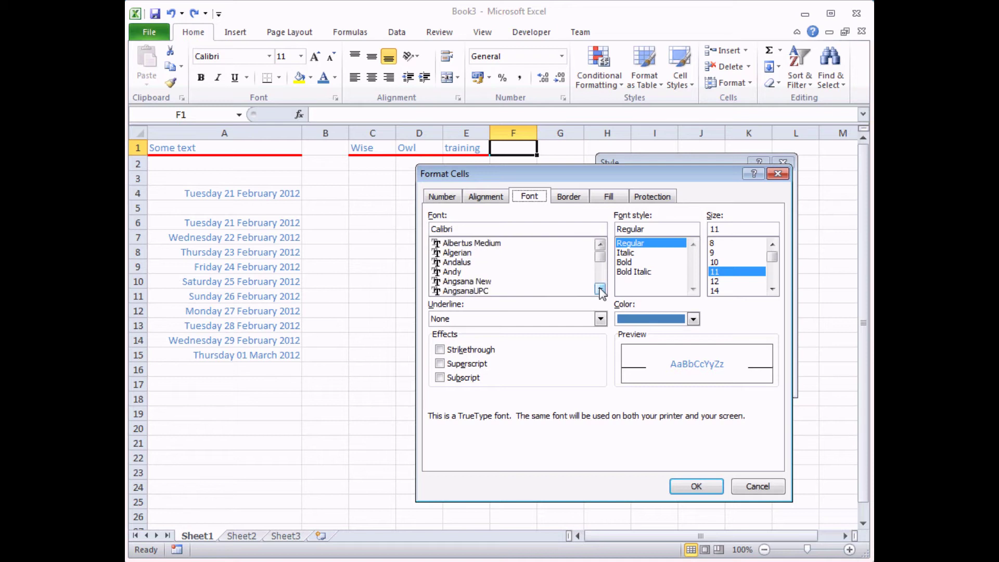
left_click(601, 289)
left_click(601, 288)
left_click(600, 288)
left_click(601, 289)
left_click(600, 289)
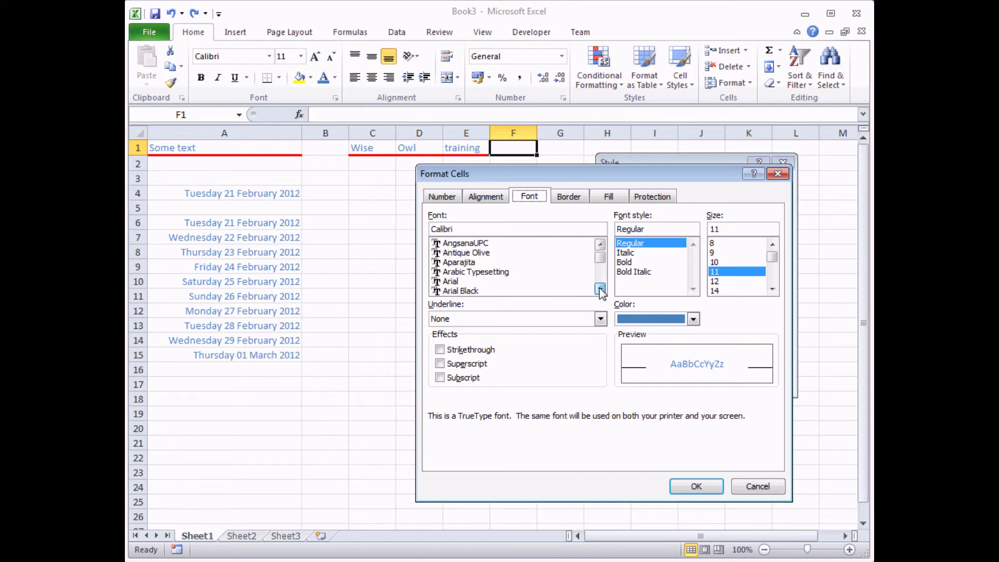
left_click(456, 282)
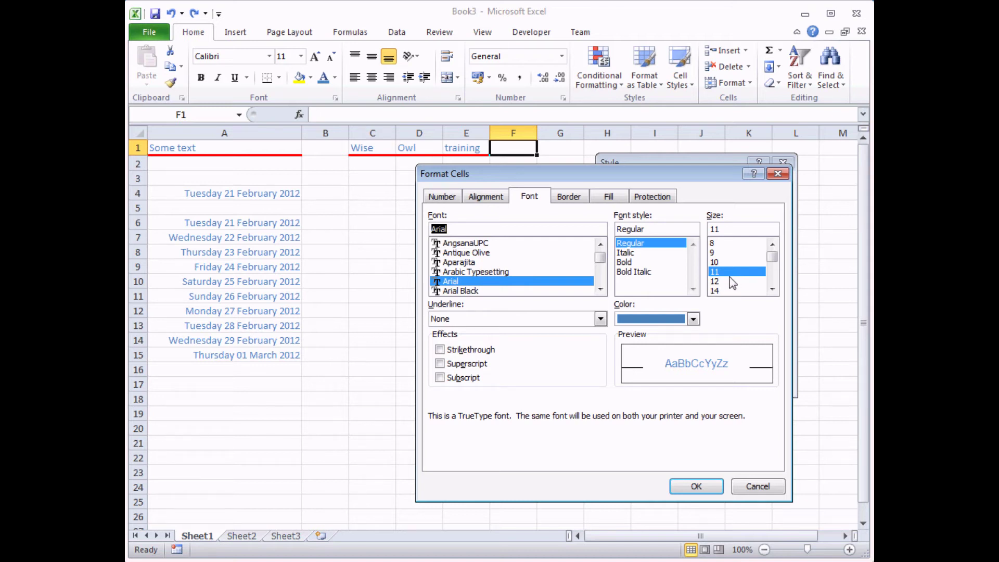
left_click(631, 253)
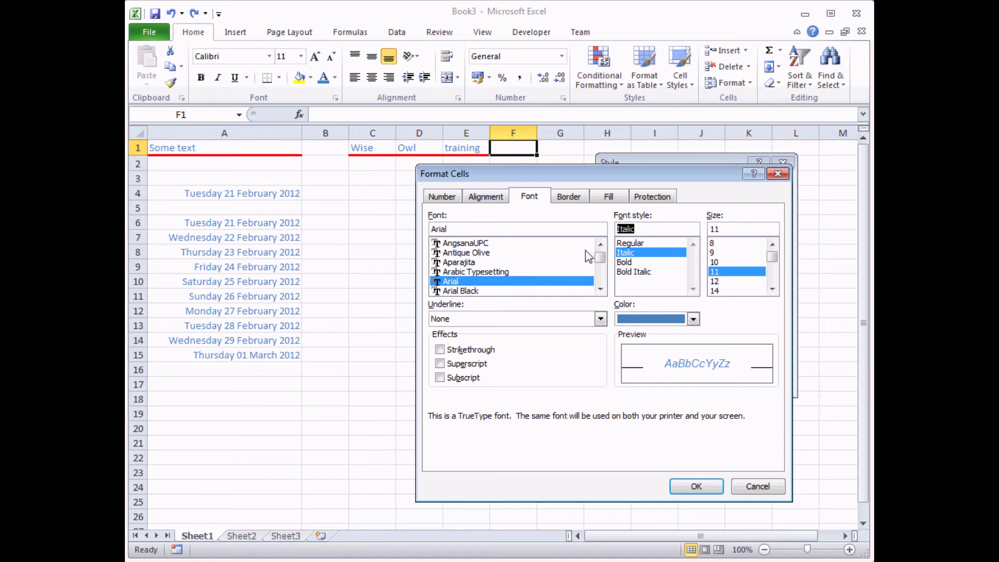
left_click(696, 486)
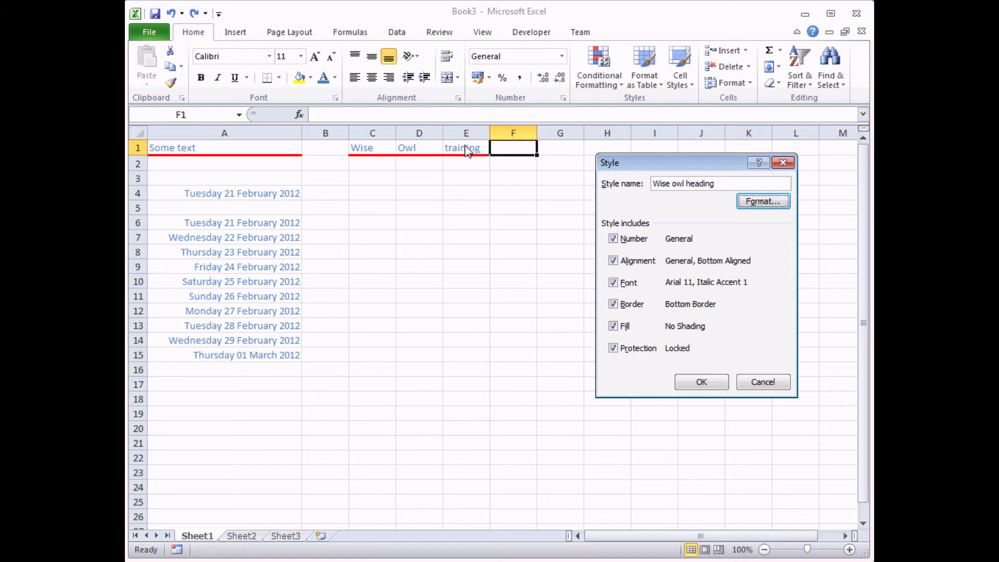
left_click(696, 384)
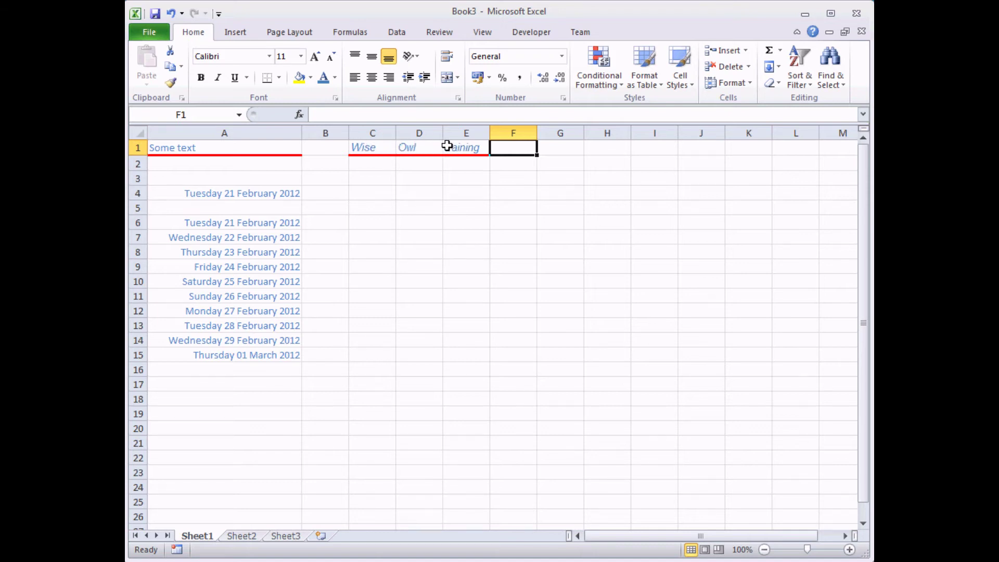
left_click(255, 148)
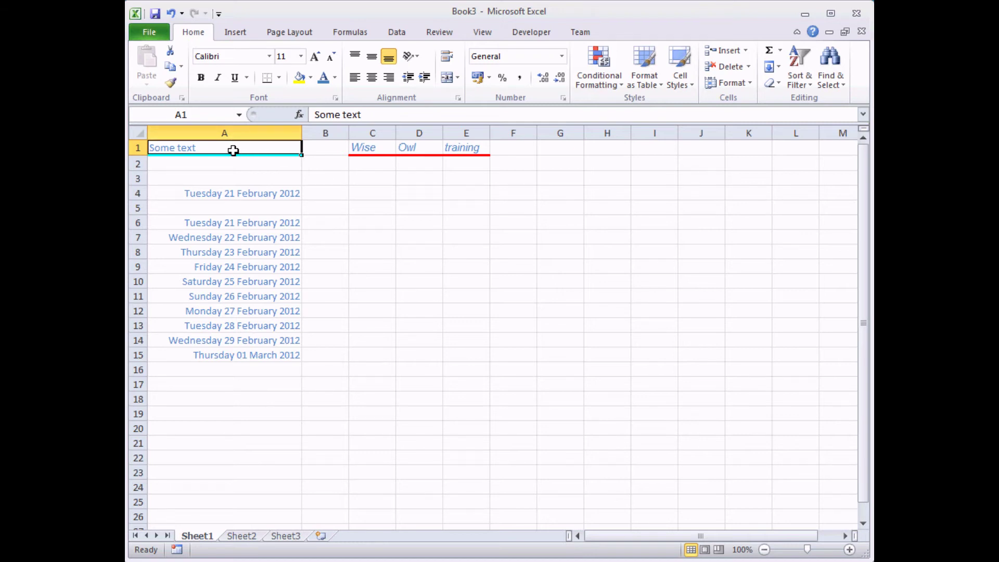
Apply the Wise owl heading style to cell A1 containing 'Some text'.
left_click(691, 84)
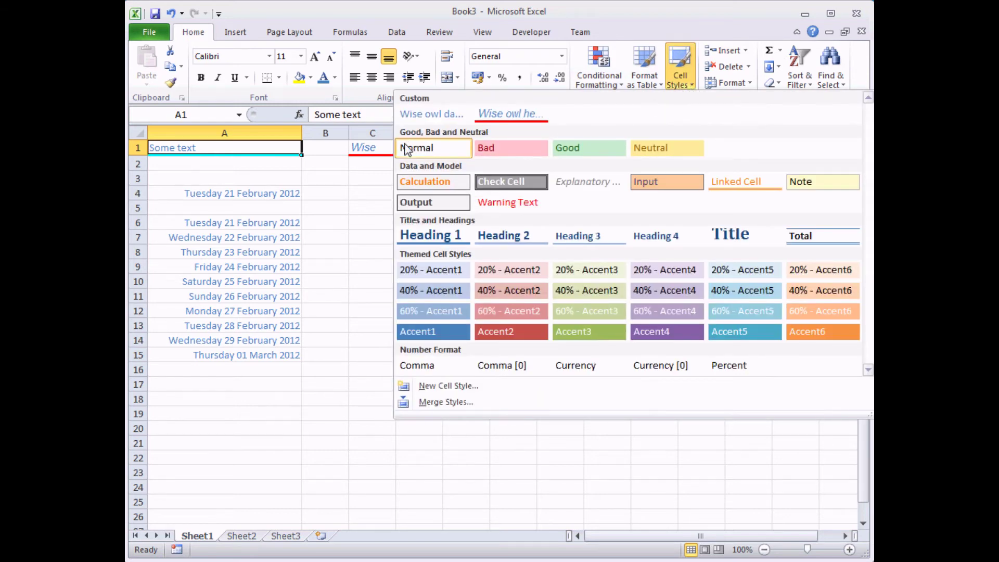
left_click(507, 116)
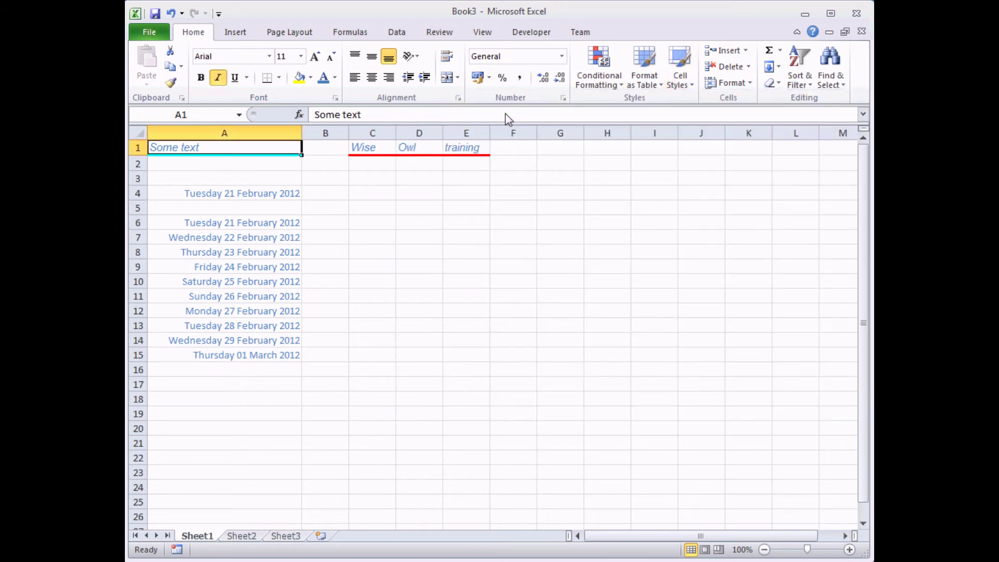
left_click(386, 185)
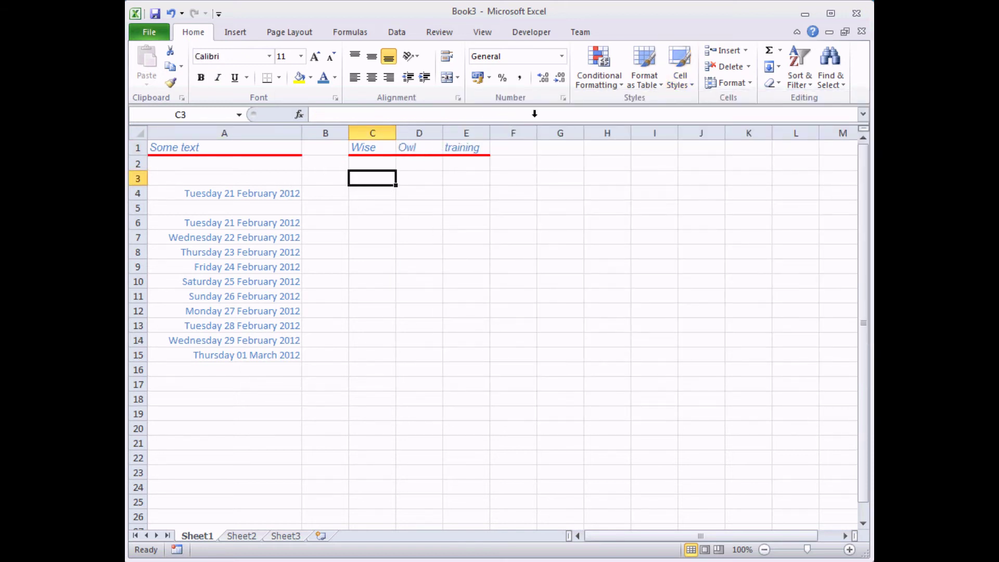
Modify the Wise owl dates style to use italic Arial, then go to Sheet2.
left_click(693, 88)
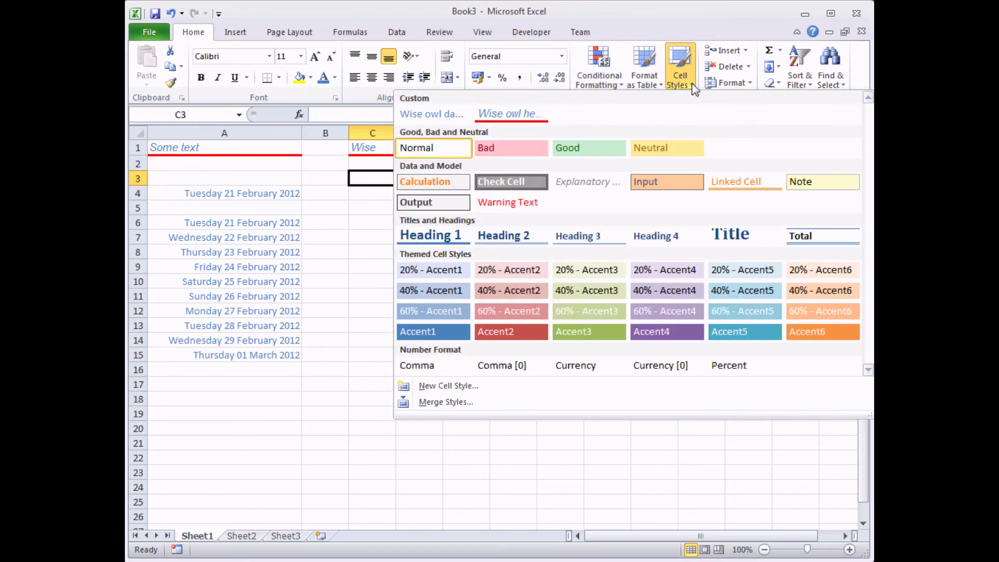
right_click(443, 116)
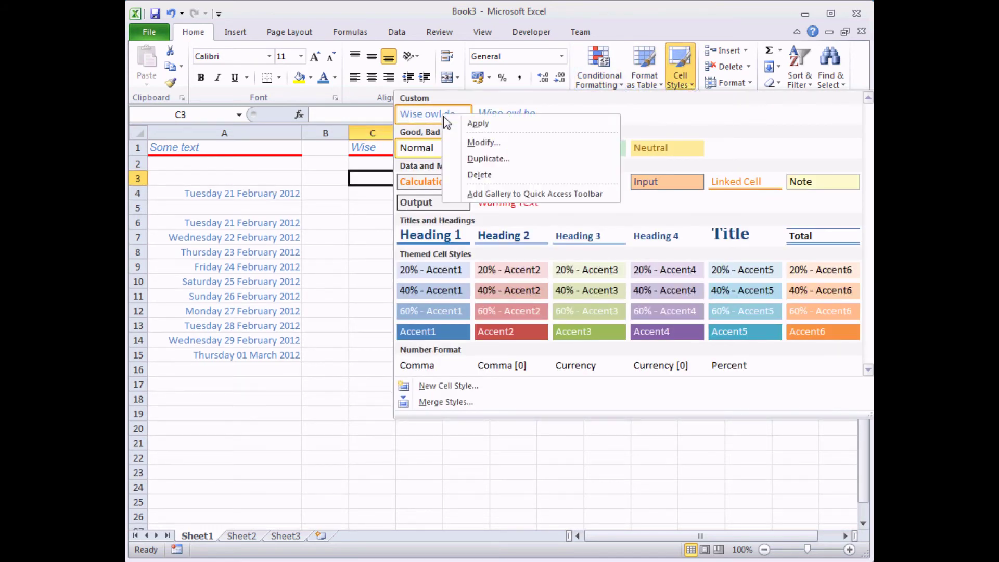
left_click(476, 144)
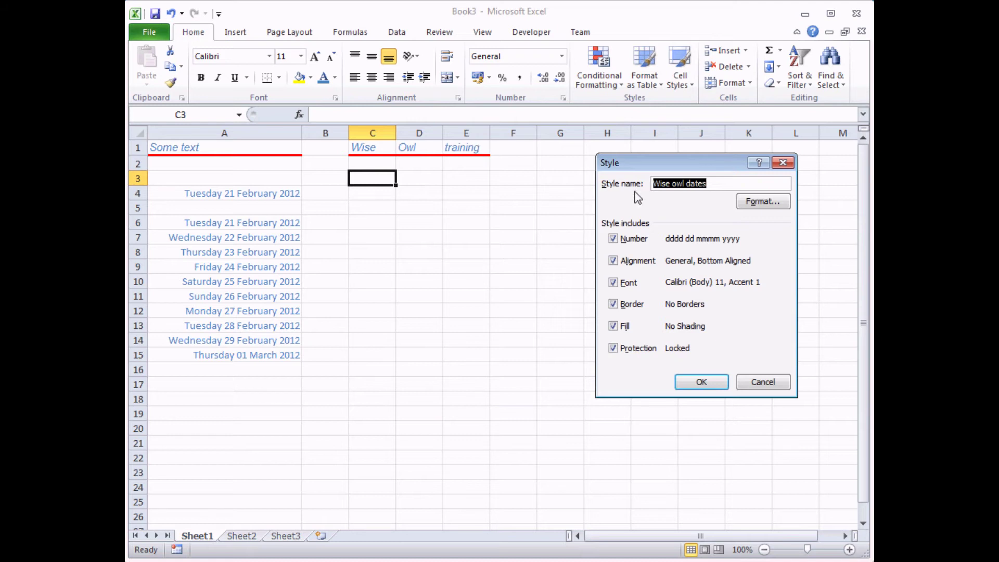
left_click(764, 204)
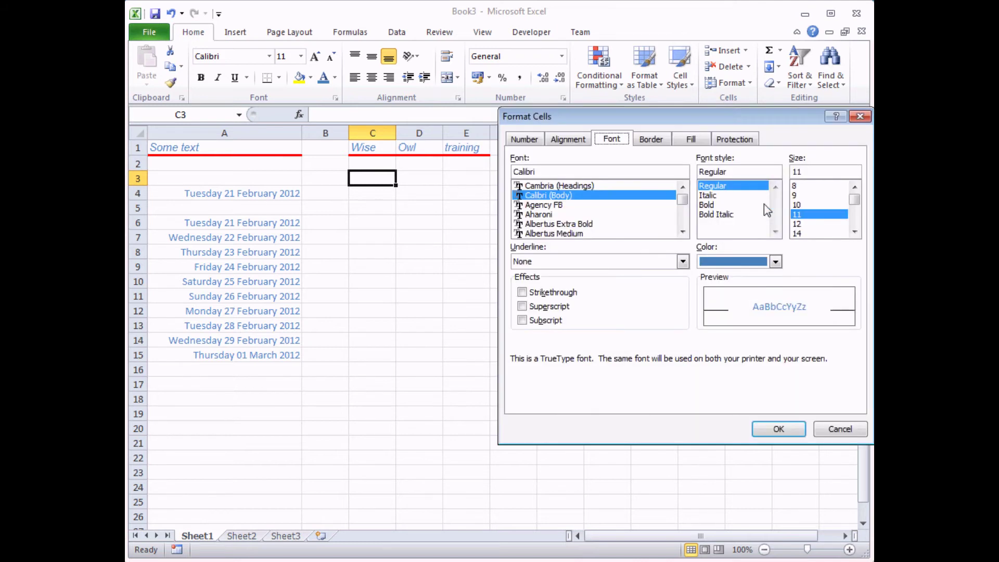
left_click(710, 198)
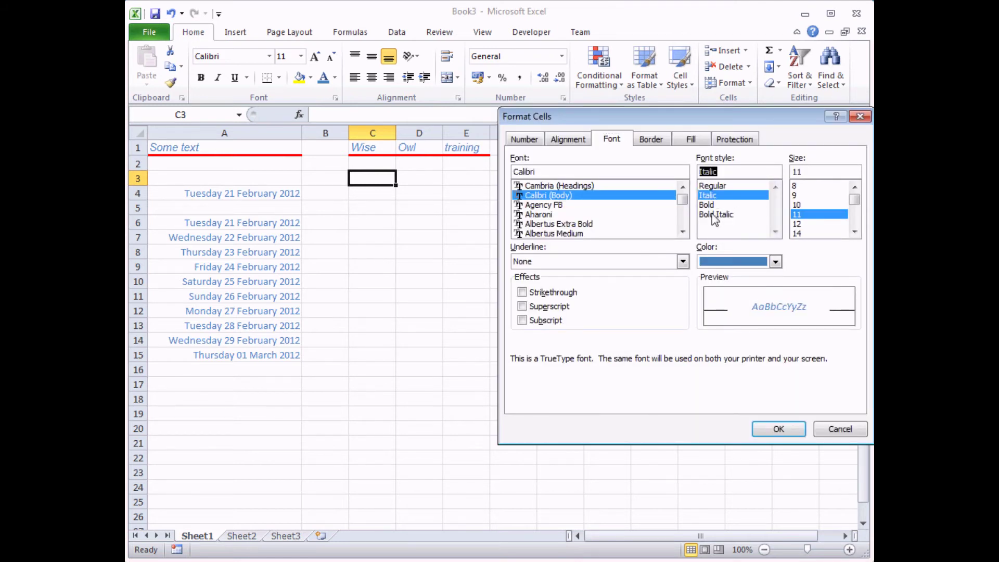
left_click(682, 232)
left_click(682, 232)
left_click(683, 232)
left_click(682, 232)
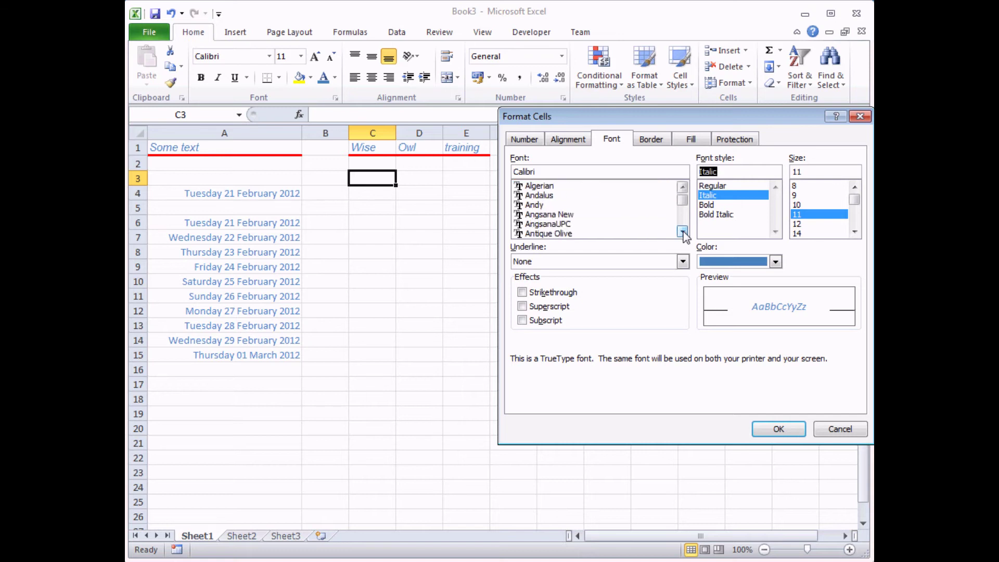
left_click(682, 232)
left_click(682, 232)
left_click(577, 234)
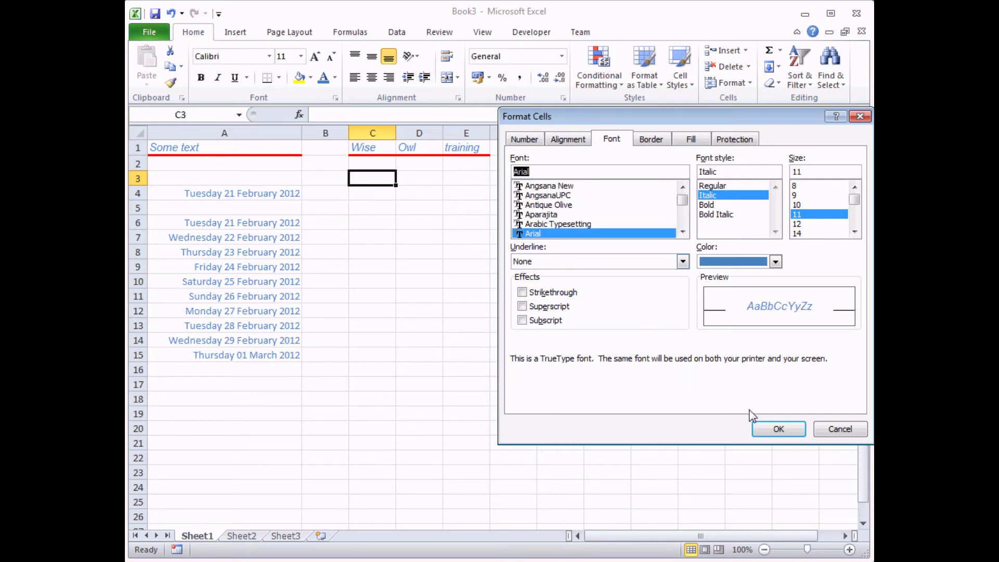
left_click(772, 428)
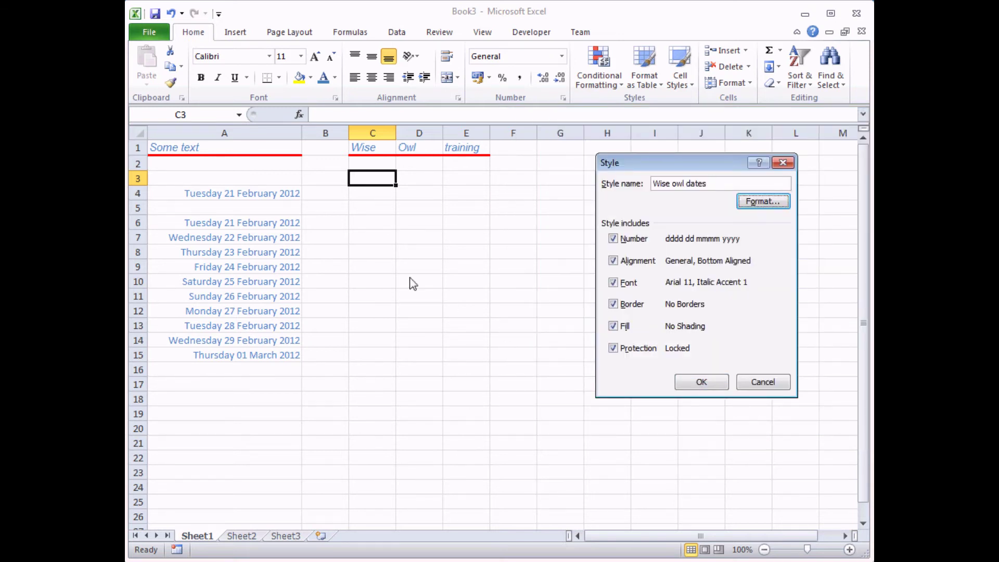
left_click(696, 383)
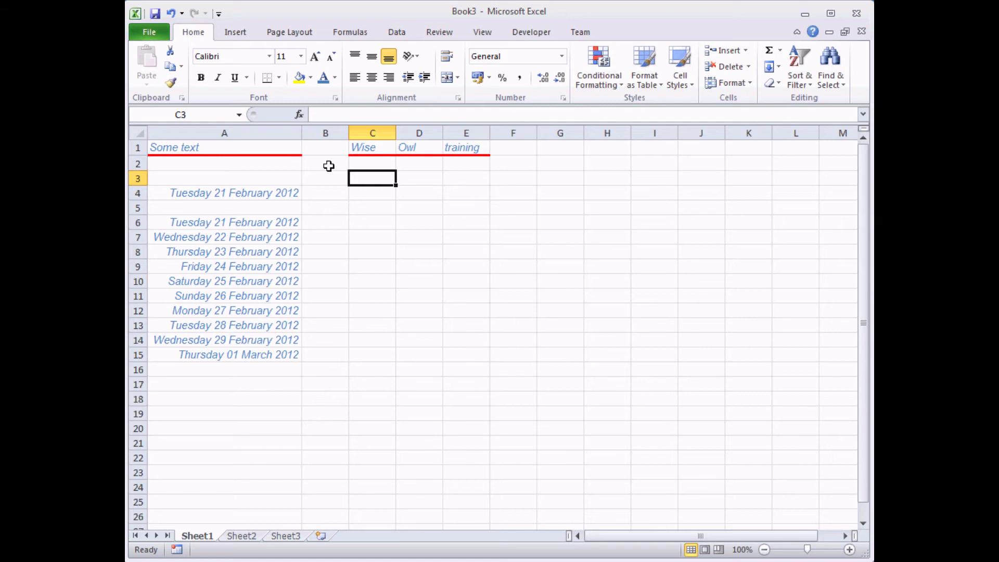
left_click(242, 536)
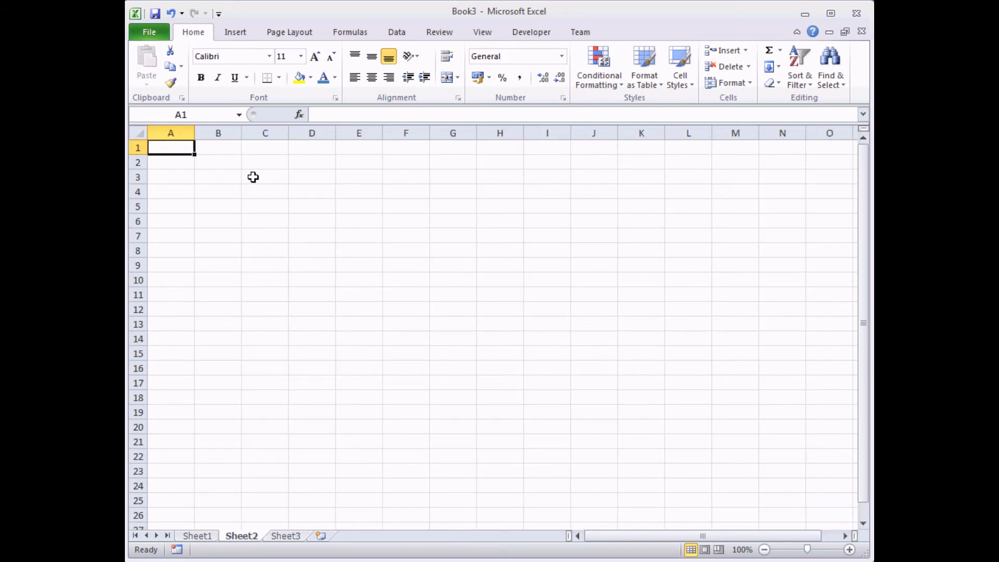
Modify the Normal style to have a light orange background fill.
left_click(684, 85)
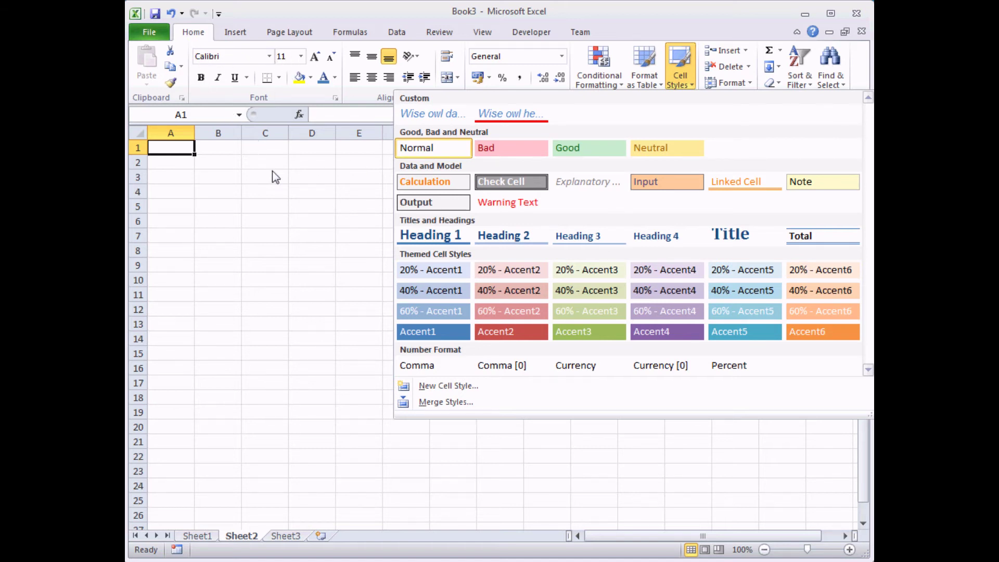
right_click(441, 147)
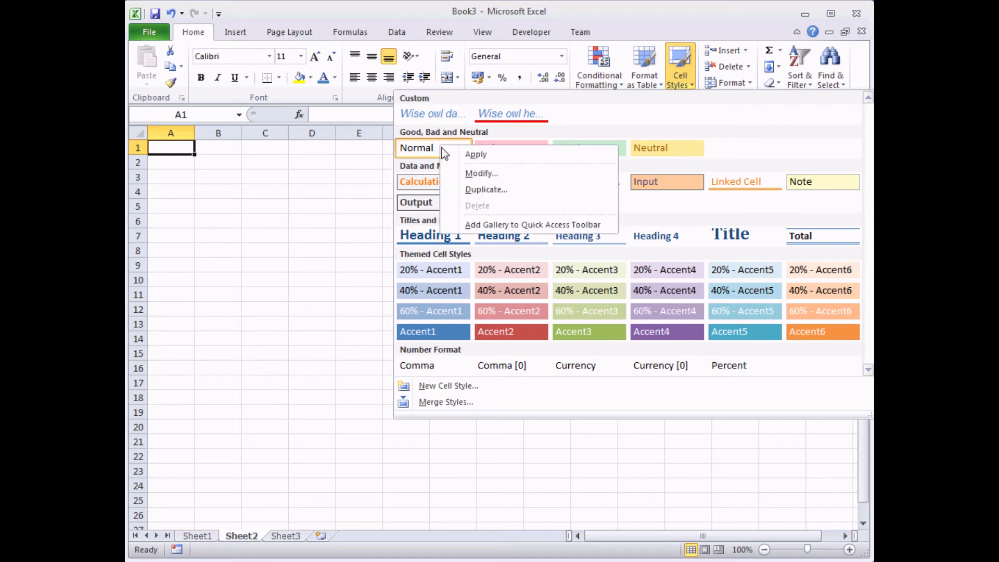
left_click(476, 174)
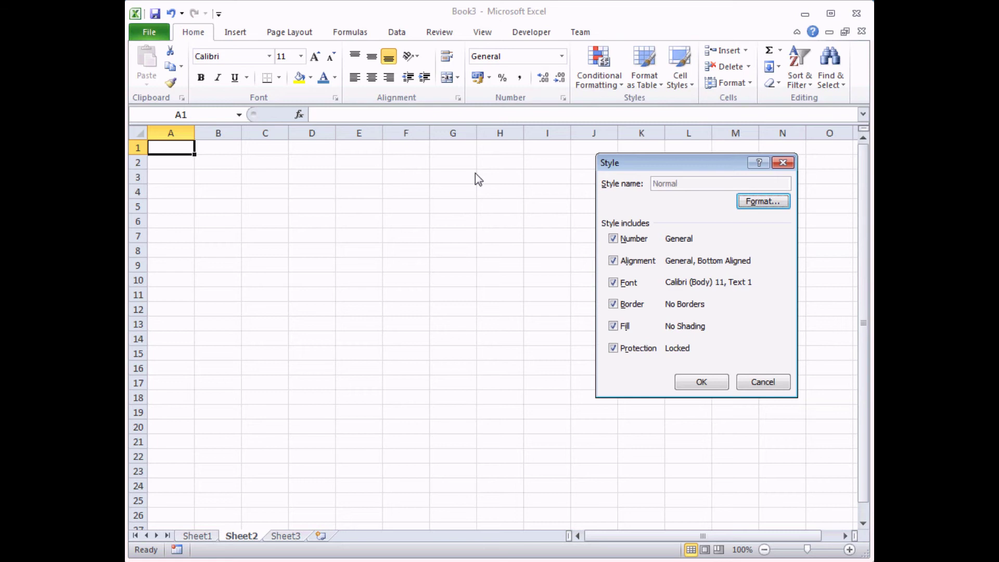
left_click(760, 208)
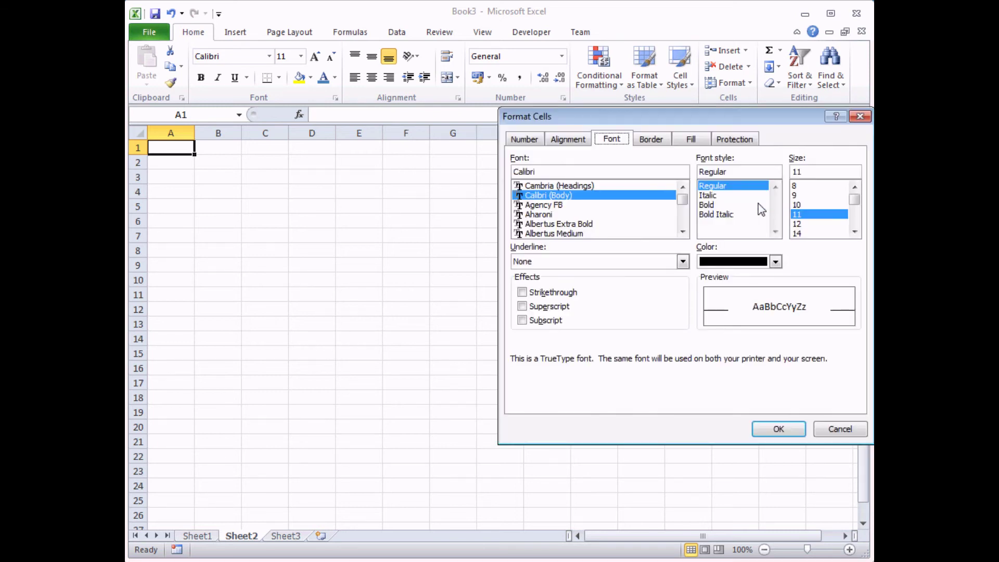
left_click_drag(704, 120, 488, 162)
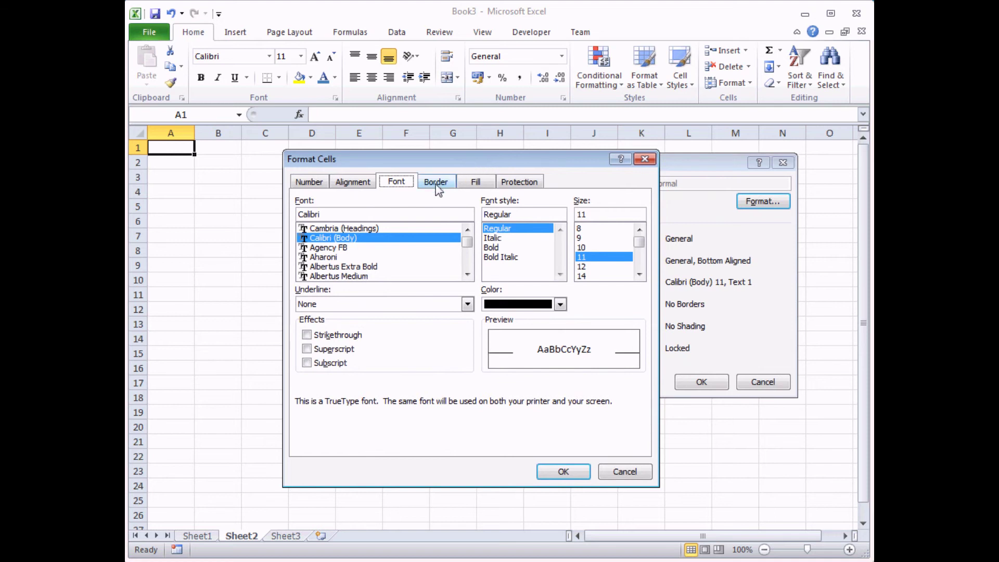
left_click(475, 183)
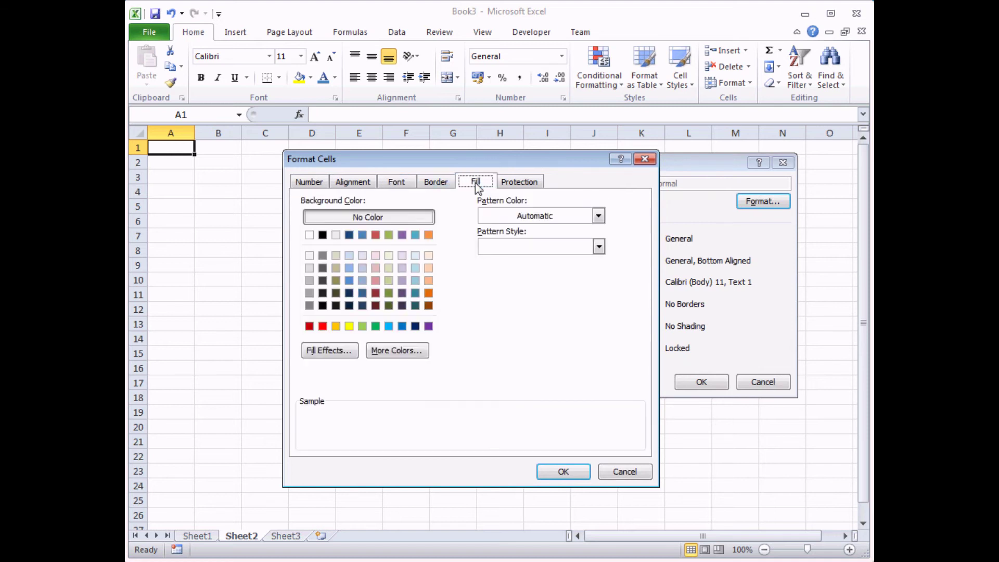
left_click(428, 280)
Give the Normal style a thick dark purple outline border.
left_click(446, 187)
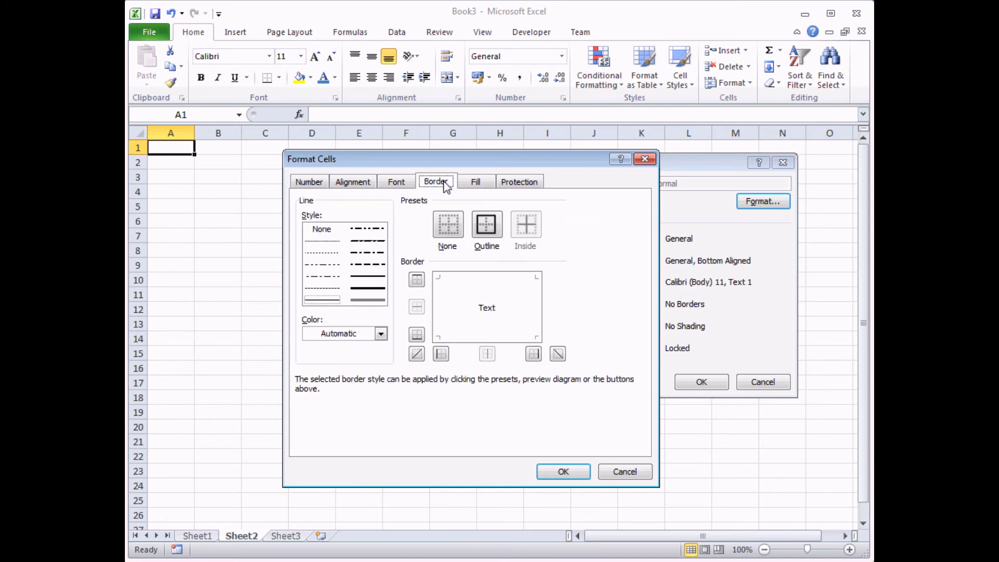
left_click(381, 333)
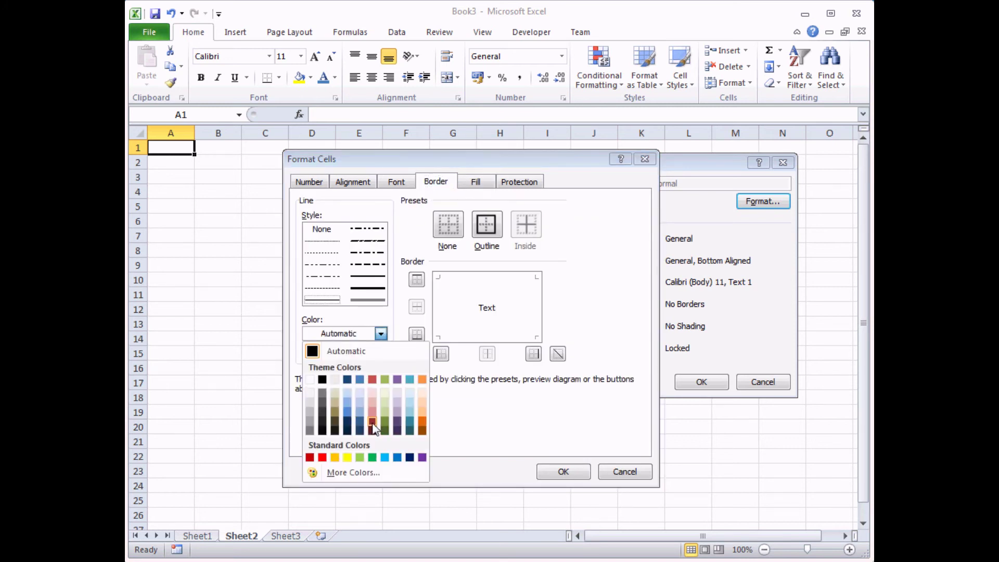
left_click(397, 423)
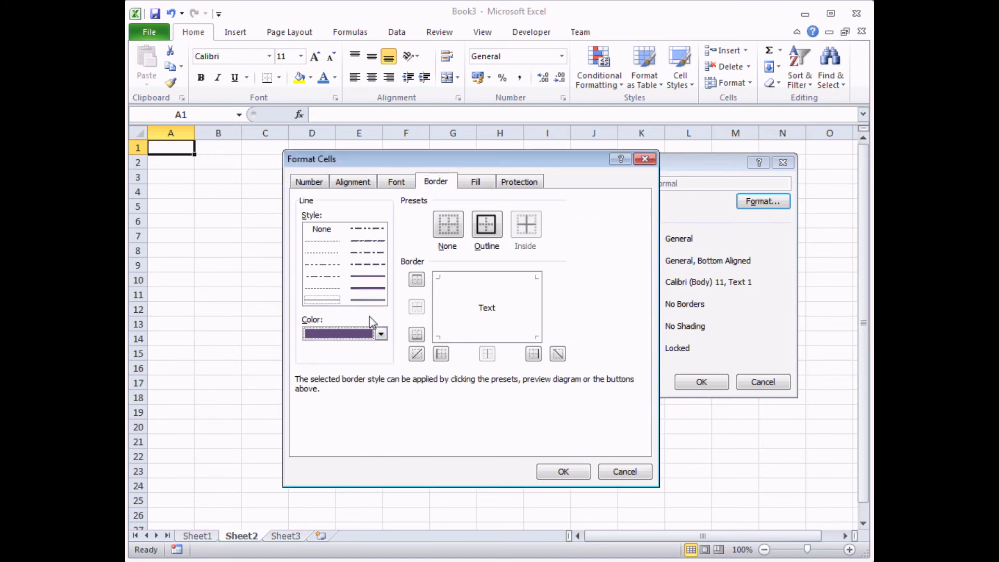
left_click(368, 288)
left_click(486, 229)
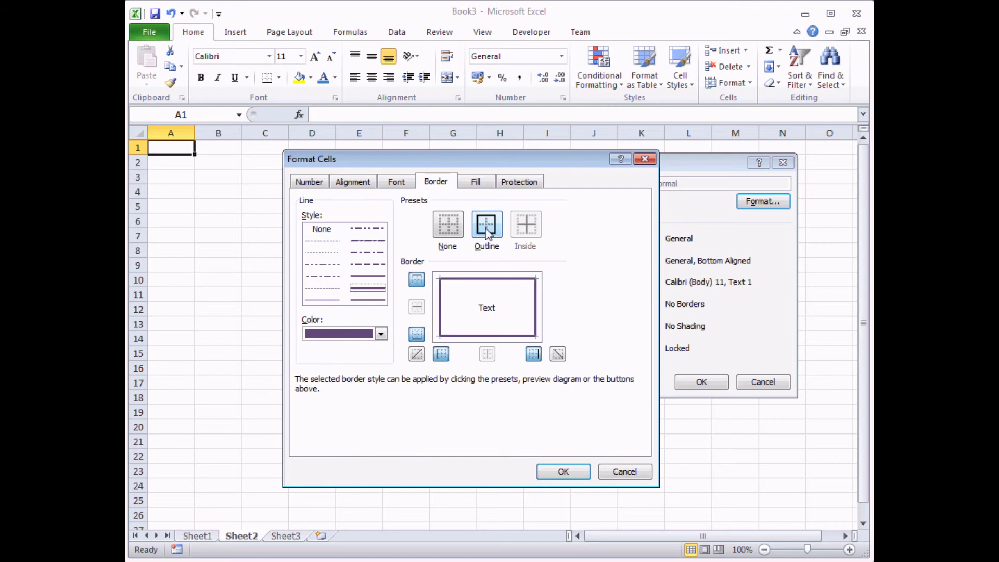
Make the Normal style's font bold, white and 12 pt, and save the style.
left_click(398, 185)
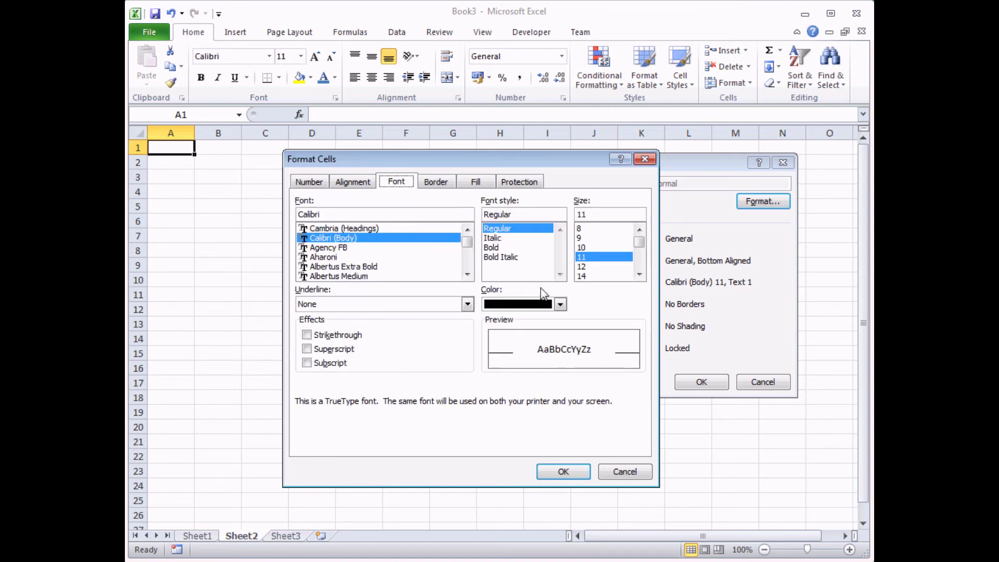
left_click(560, 304)
left_click(490, 348)
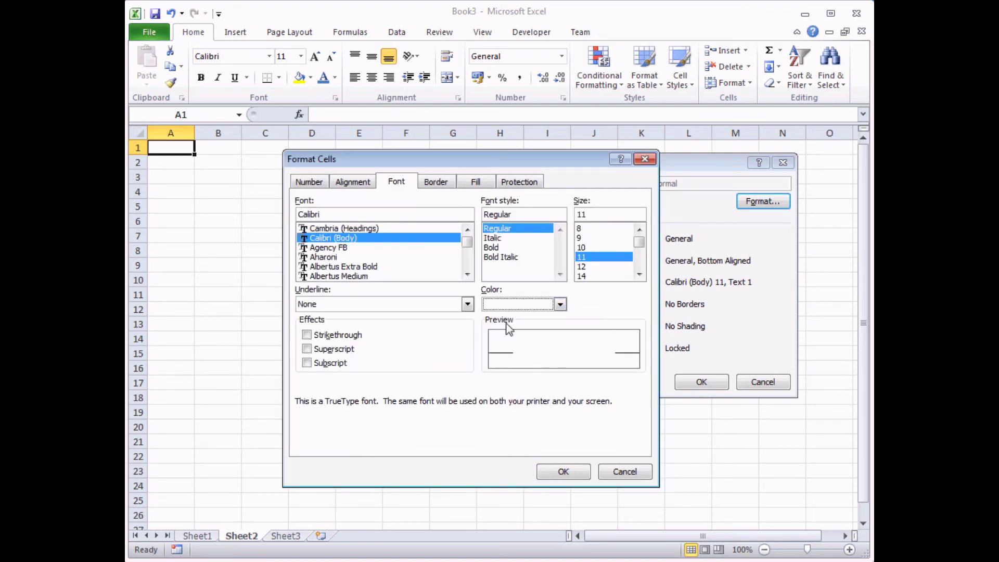
left_click(494, 247)
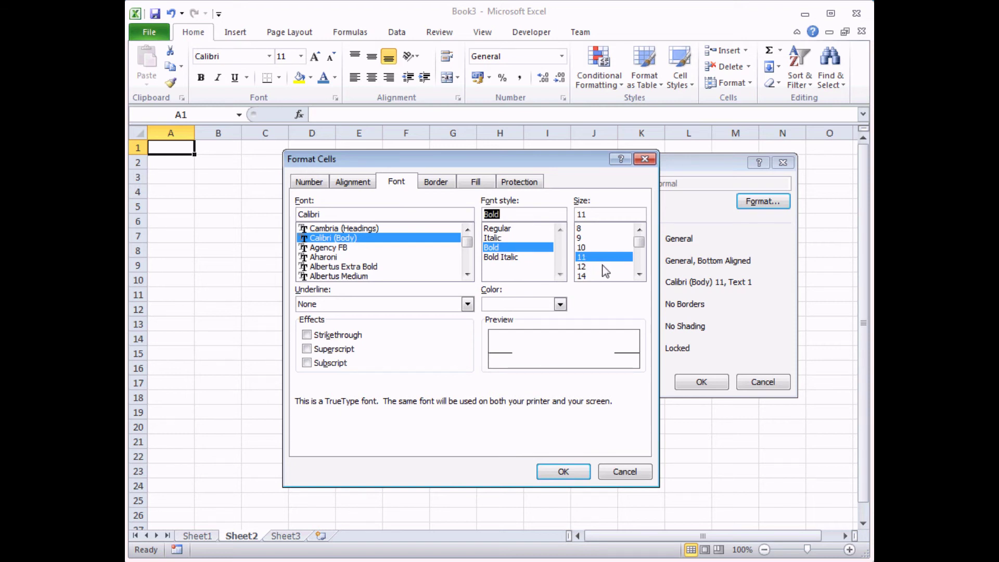
left_click(588, 266)
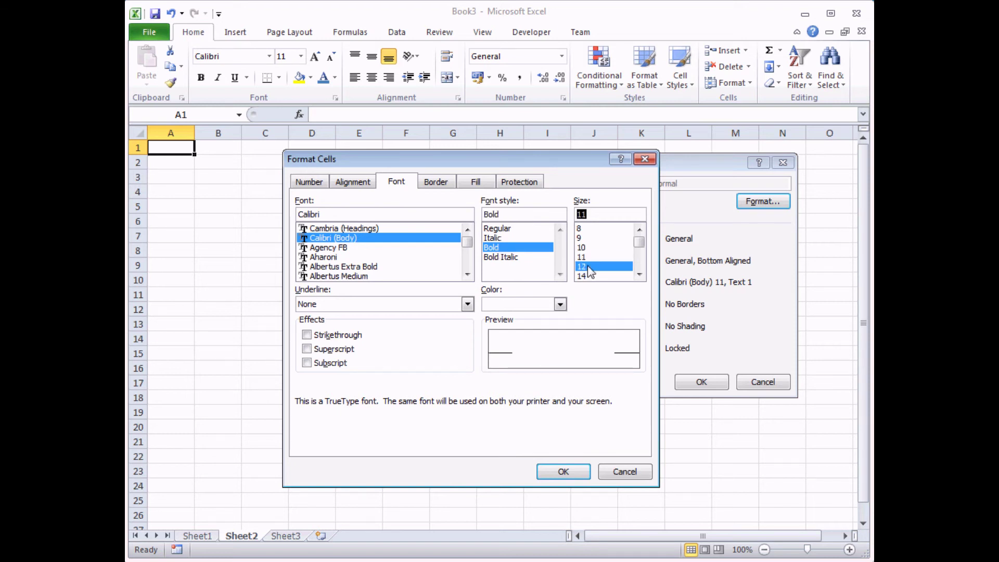
left_click(564, 473)
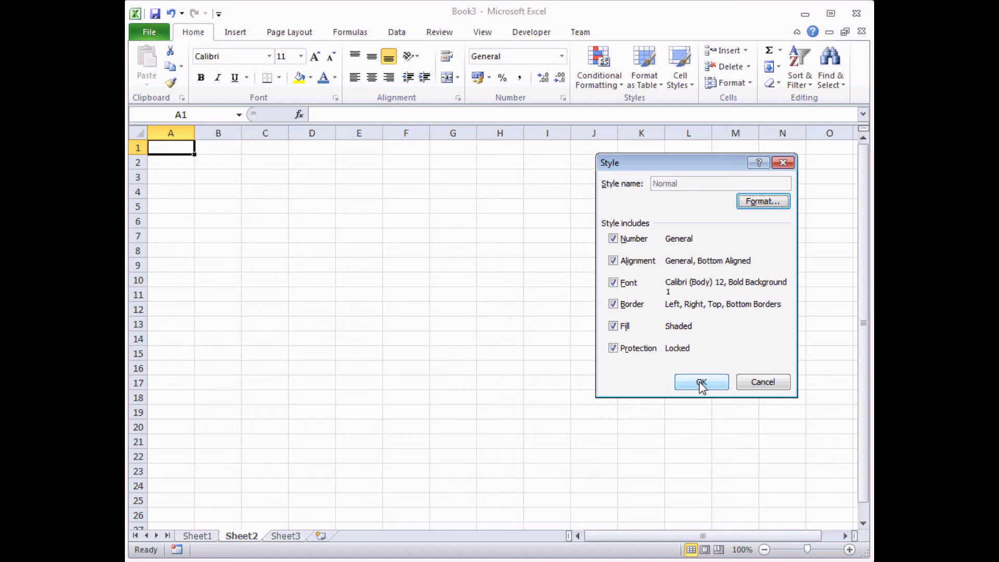
left_click(701, 382)
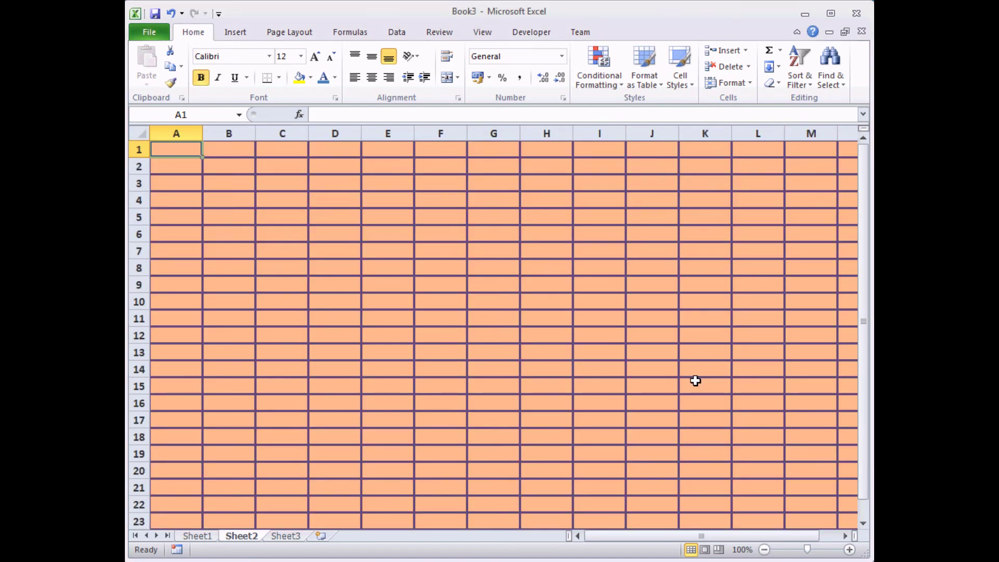
Enter 'Wise owl' in A1 and view the three custom Wise owl cell styles.
type("Wise owl")
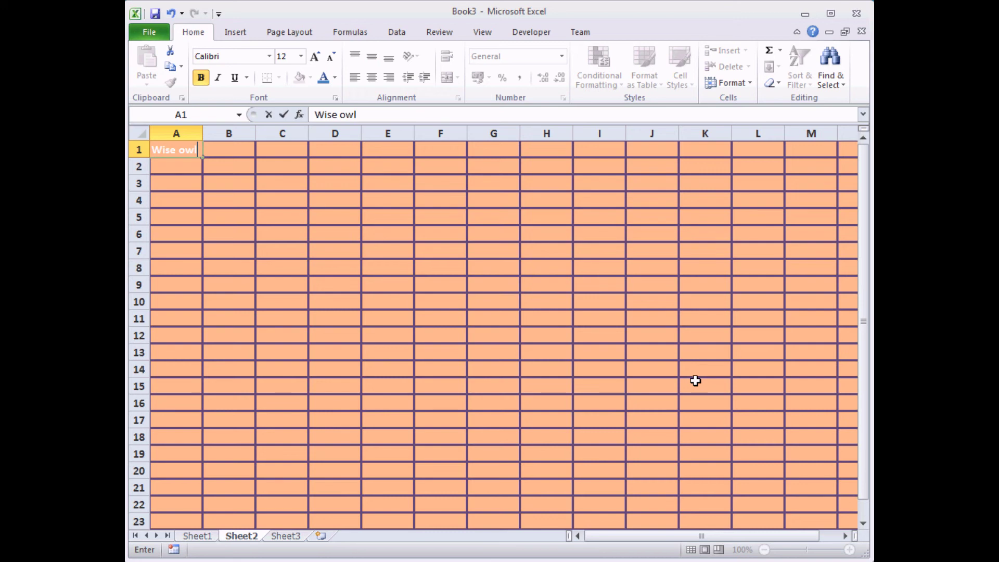
key("Return")
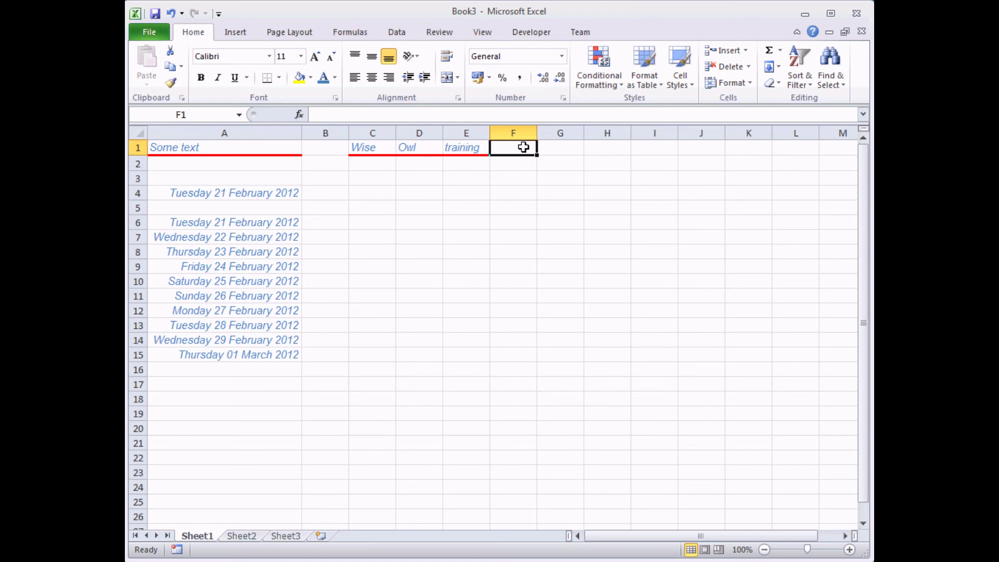
left_click(691, 83)
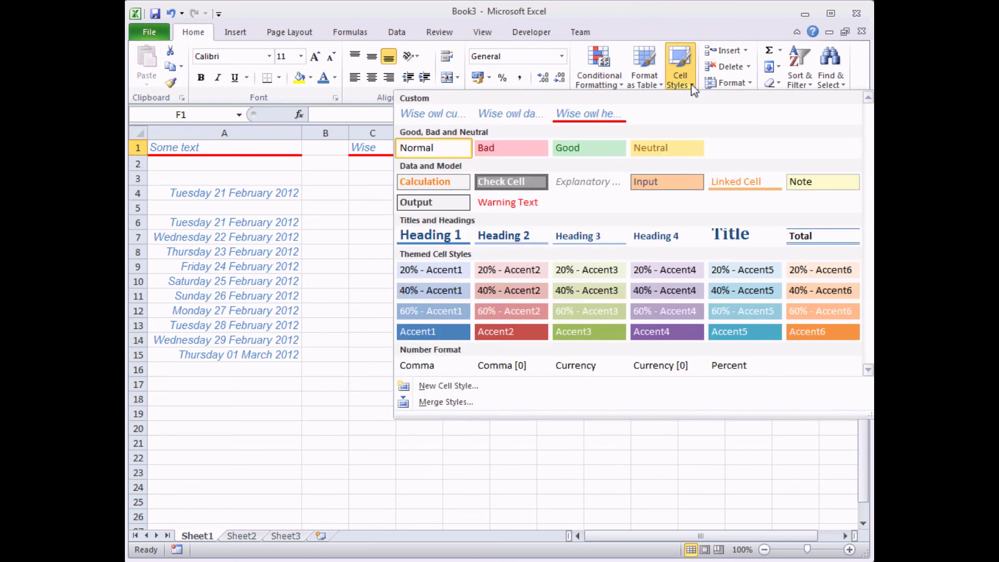
Style F1 as Wise owl heading, create new workbook Book4, and open Merge Styles.
left_click(577, 120)
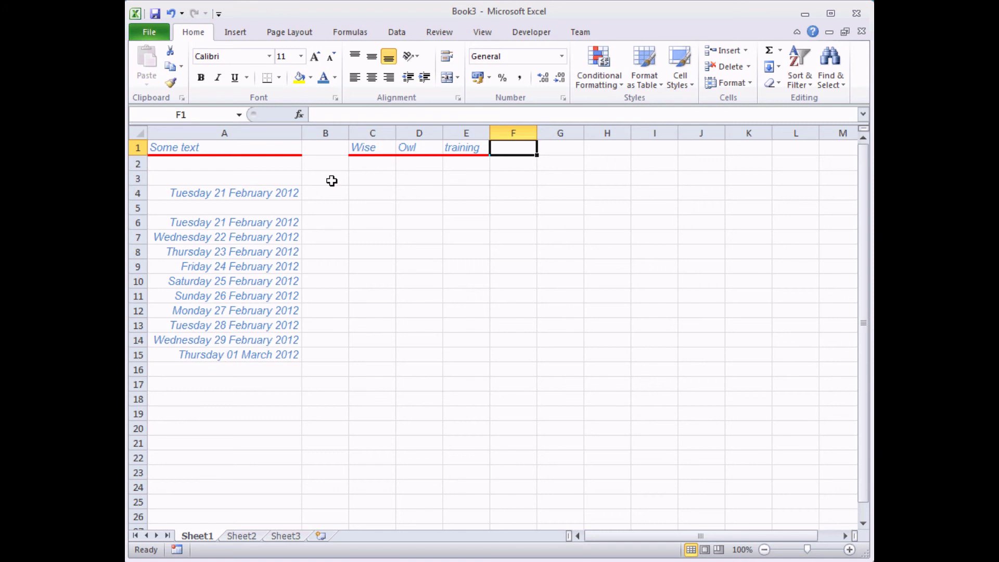
key("ctrl+n")
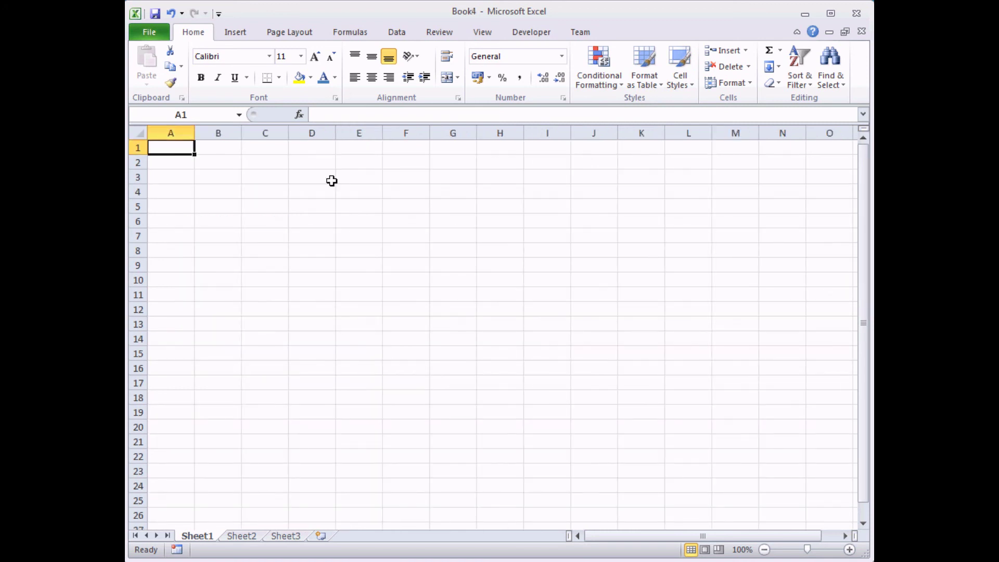
left_click(692, 87)
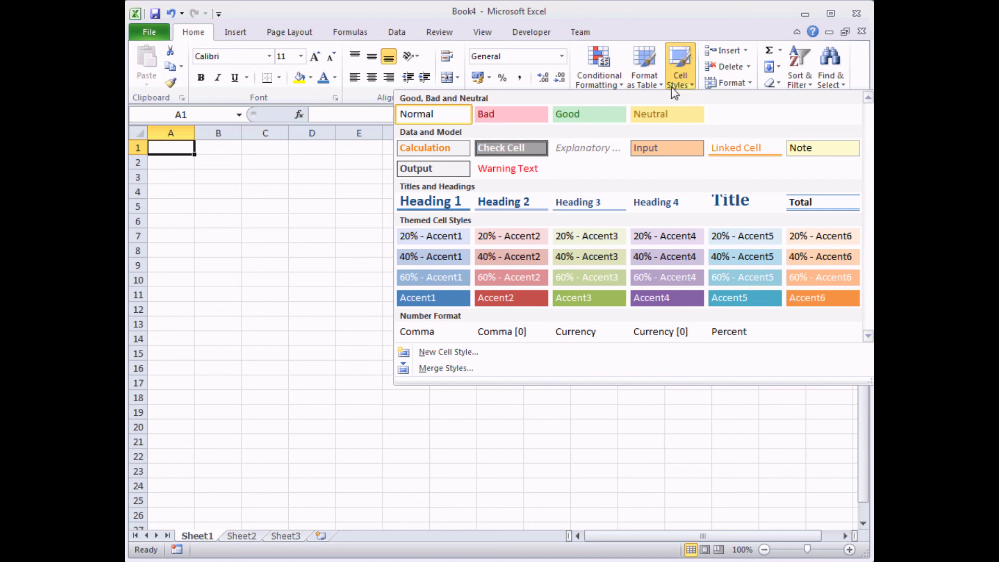
left_click(439, 370)
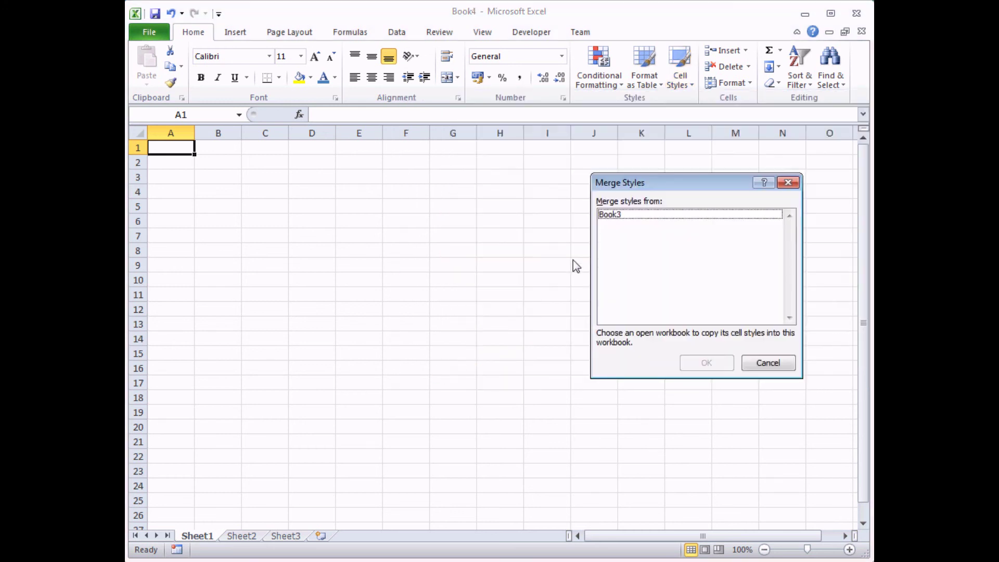
Cancel Merge Styles, switch to Book3 and back, then merge styles from Book3 into Book4.
left_click_drag(654, 188, 421, 172)
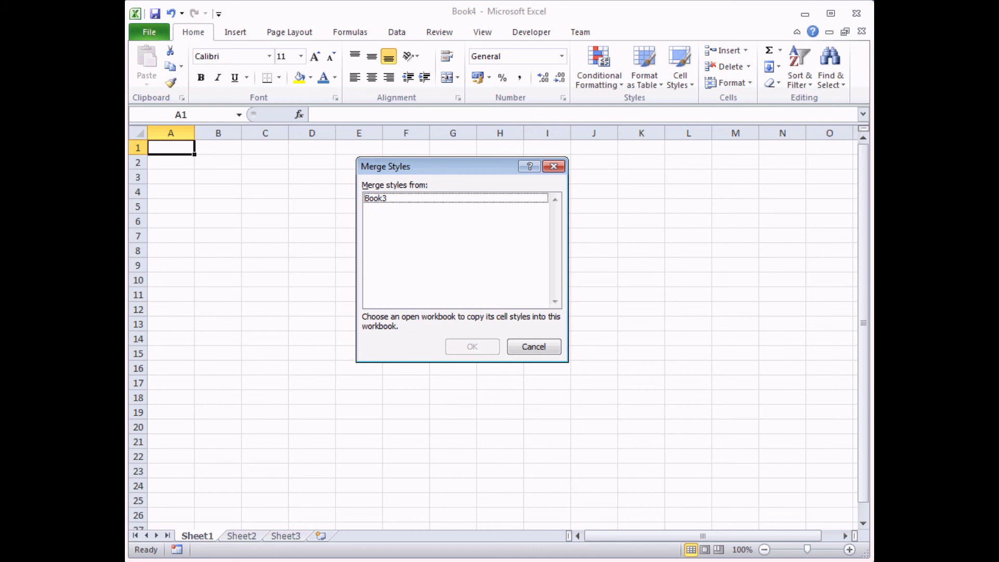
mouse_move(333, 561)
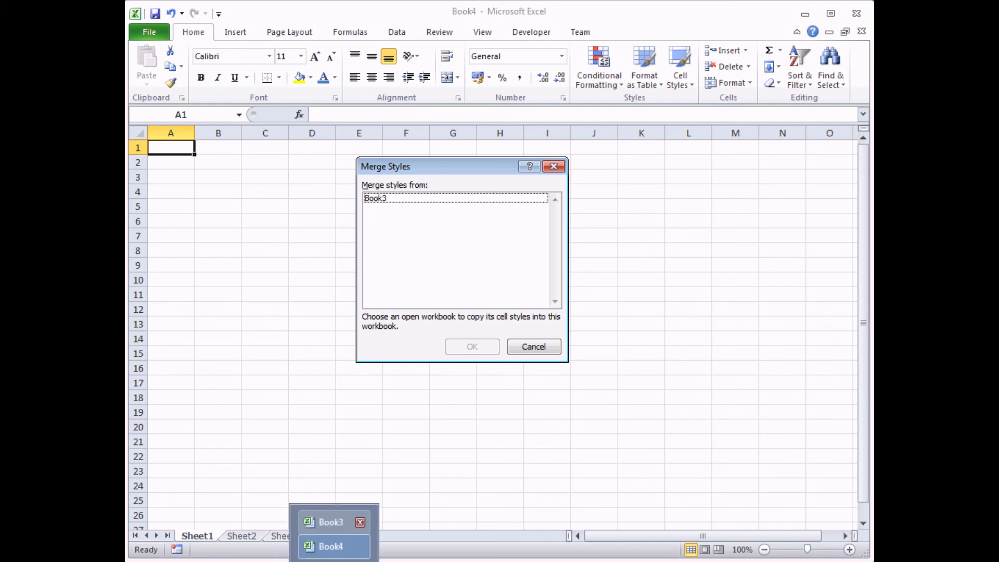
left_click(331, 522)
left_click(533, 347)
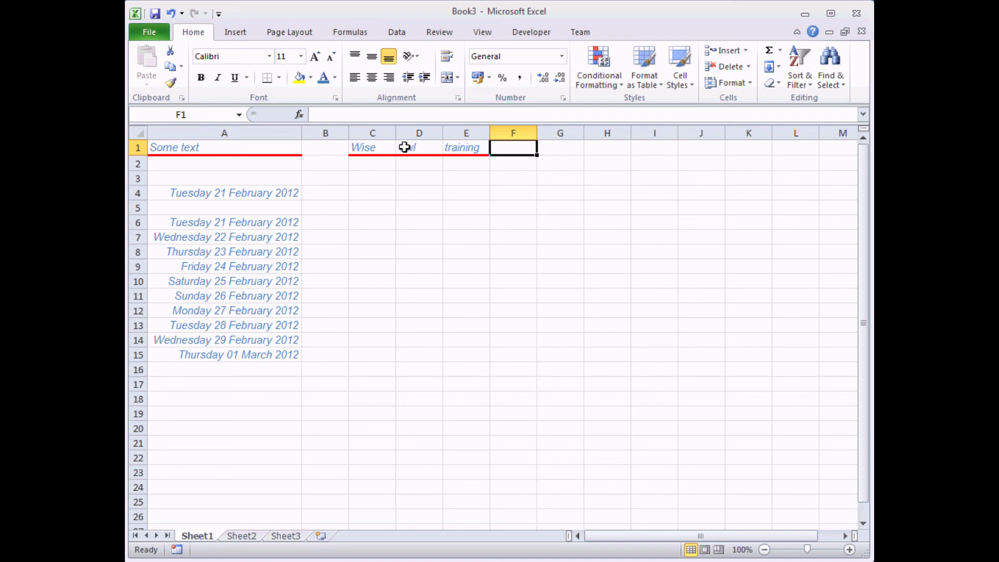
key("ctrl+Tab")
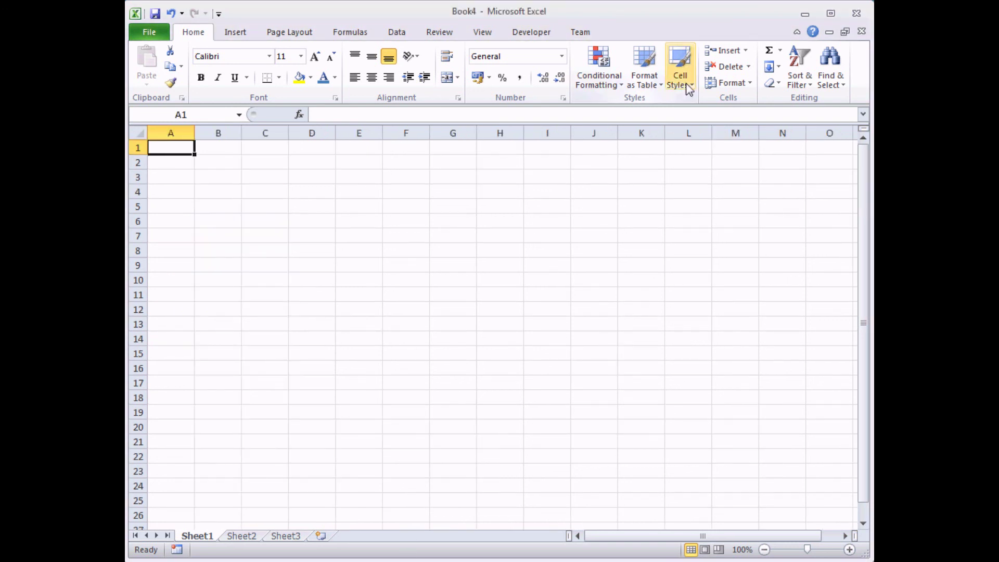
left_click(689, 87)
left_click(430, 374)
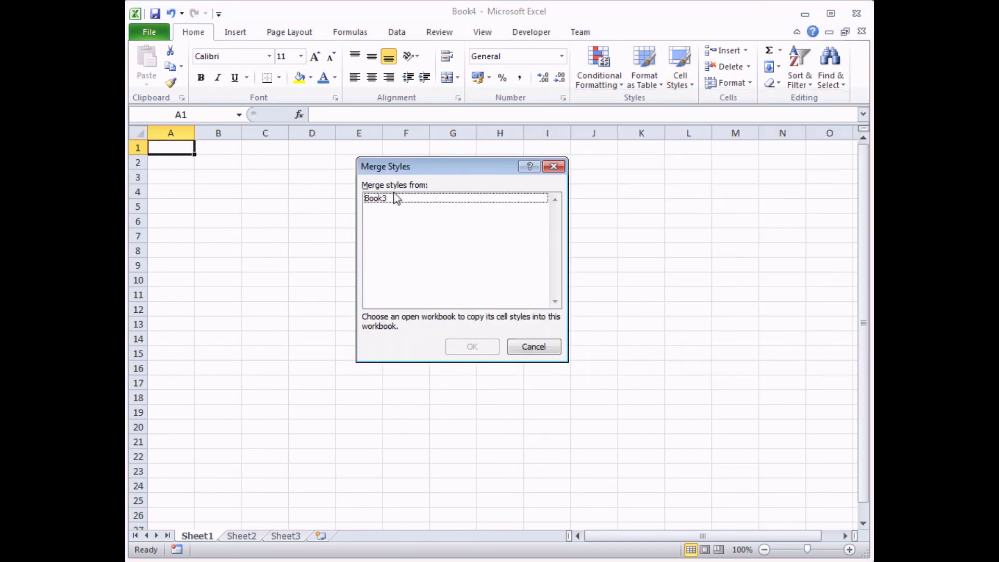
left_click(379, 200)
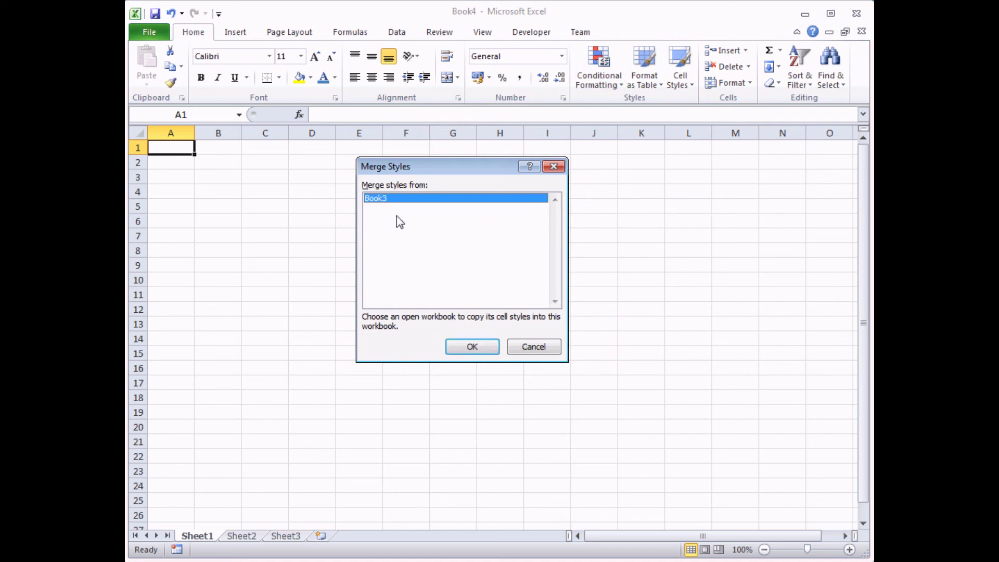
left_click(471, 347)
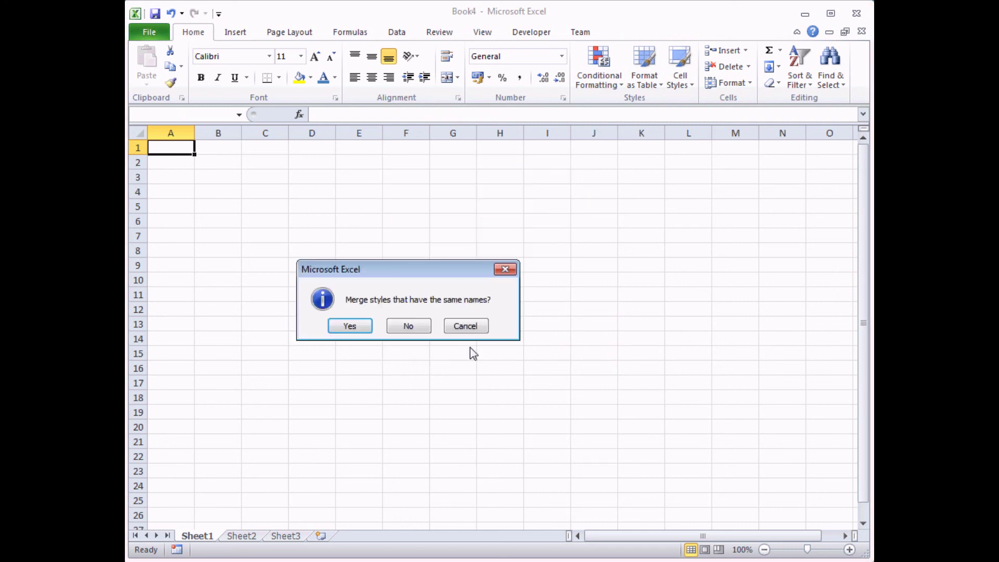
Decline merging same-named styles, then apply Wise owl heading to Book4's cell A1.
left_click(408, 328)
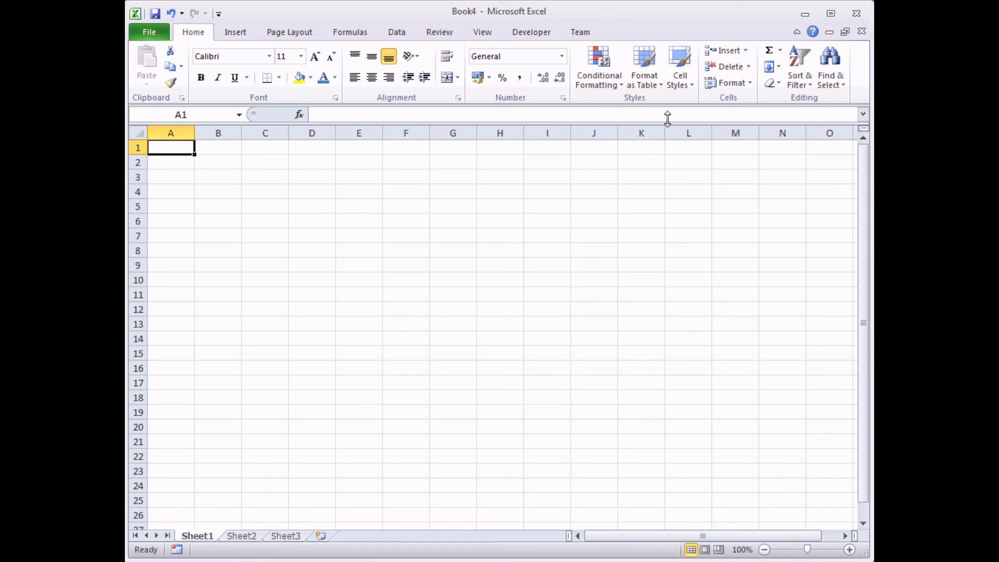
left_click(692, 86)
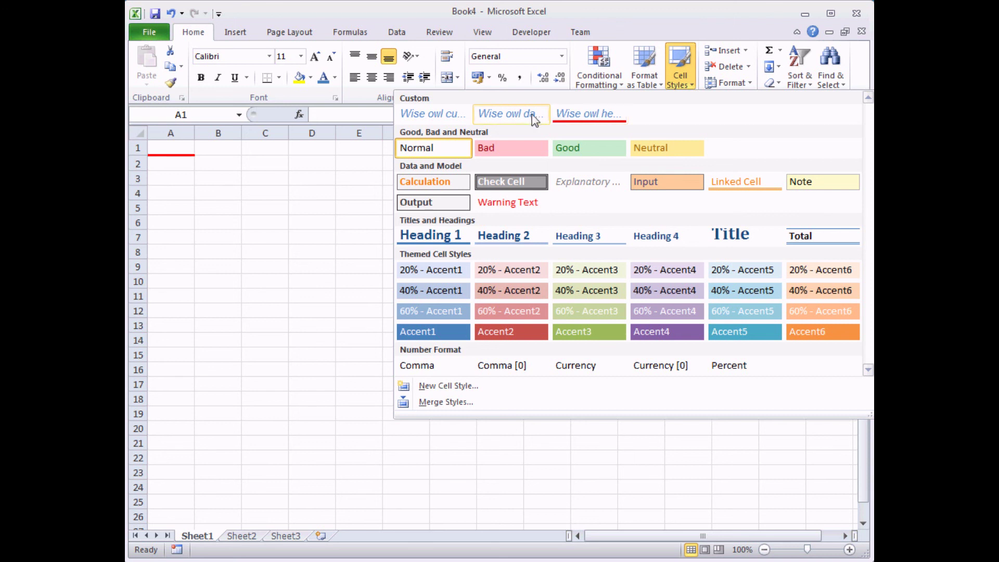
left_click(590, 115)
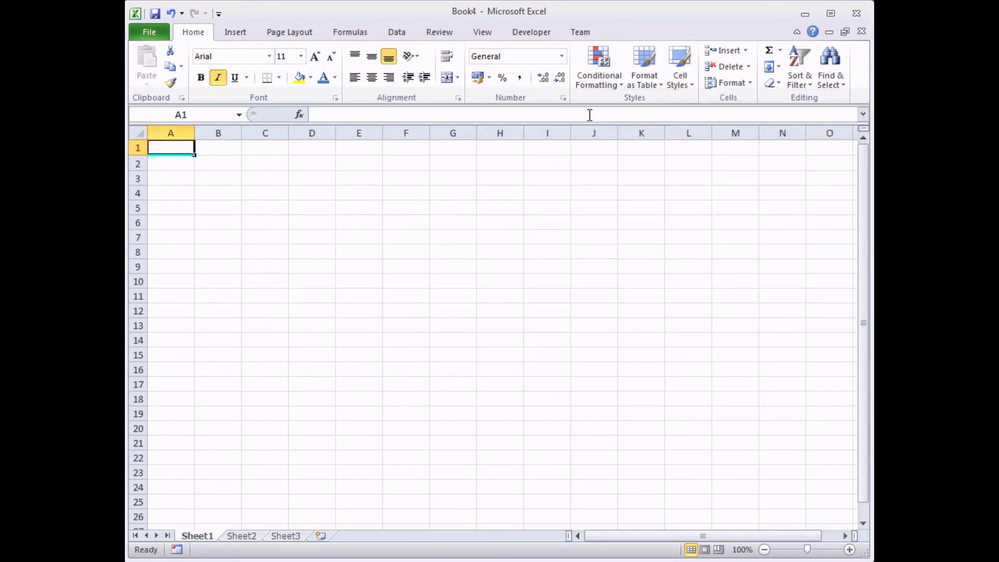
left_click(225, 169)
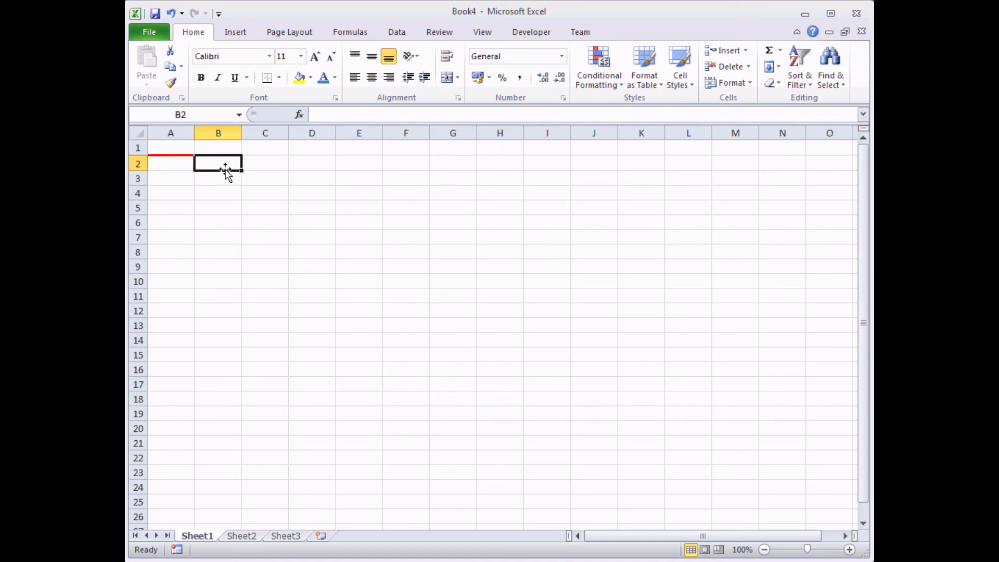